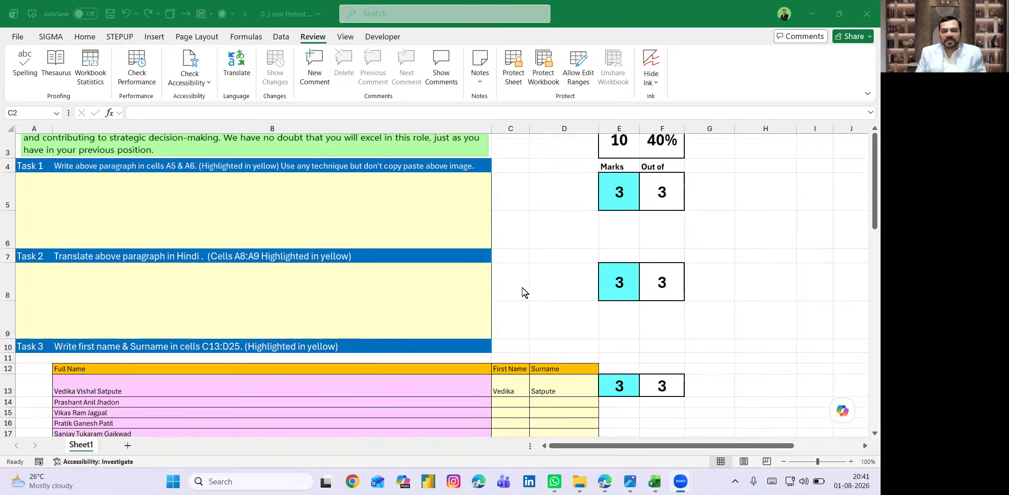
- Protect the pretest sheet with the STEPUP add-in's Protect command and acknowledge the confirmation
scroll(521, 287, "up", 2)
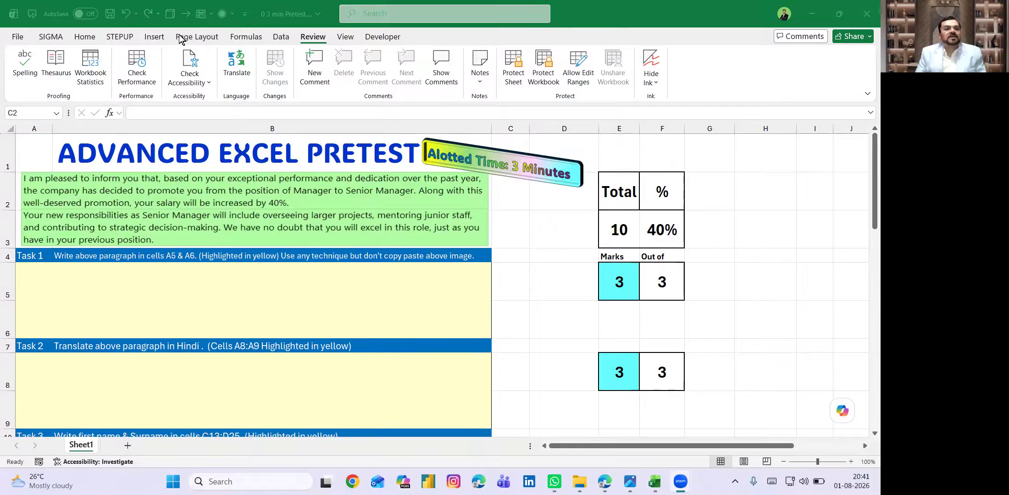
left_click(112, 37)
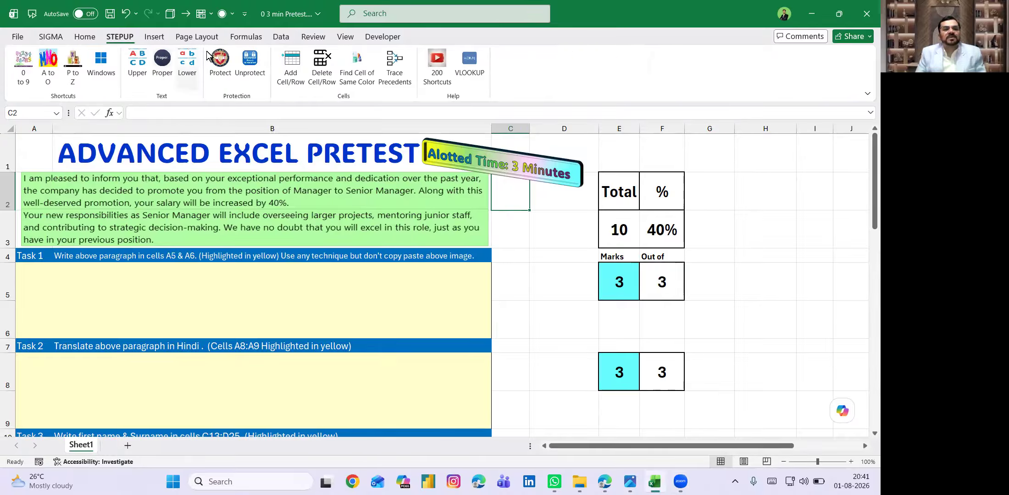
left_click(220, 64)
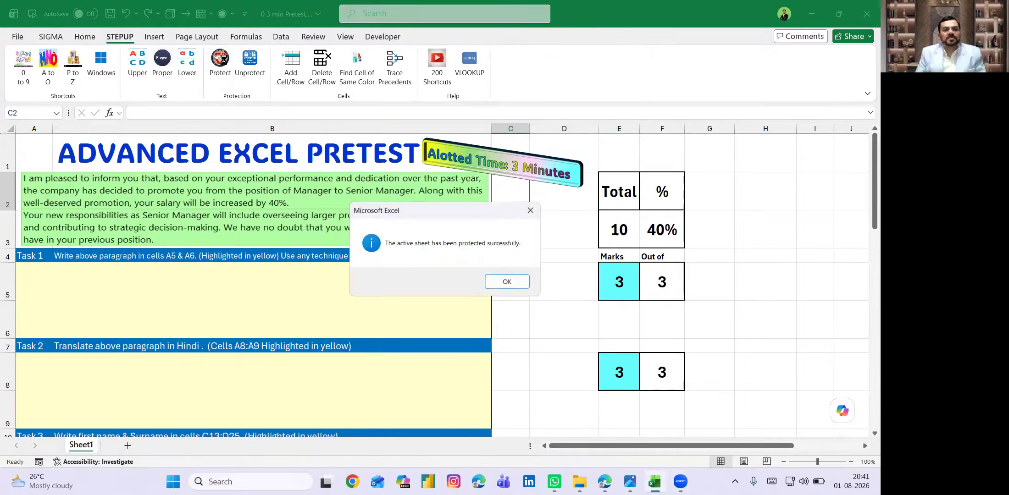
left_click(508, 279)
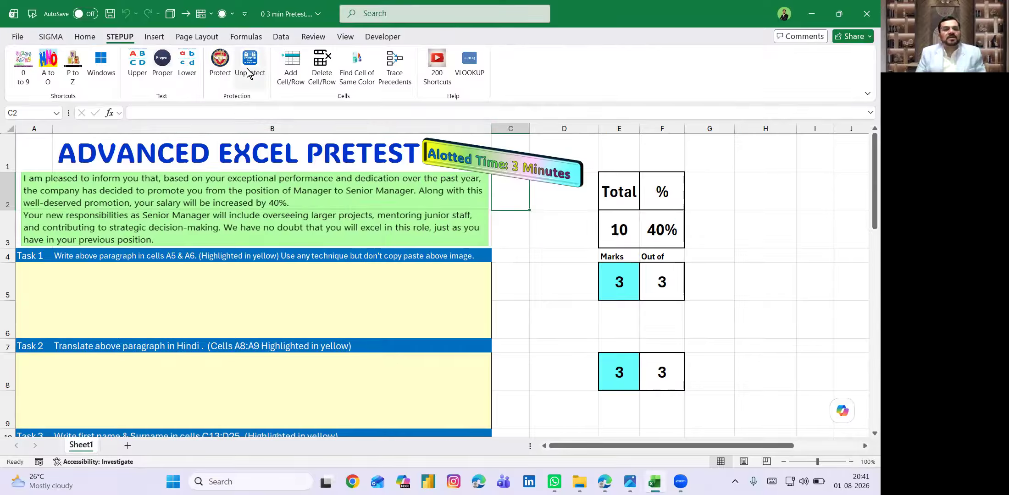
- Unprotect the sheet from the Review tab by entering its password, then select the paragraph picture
left_click(310, 39)
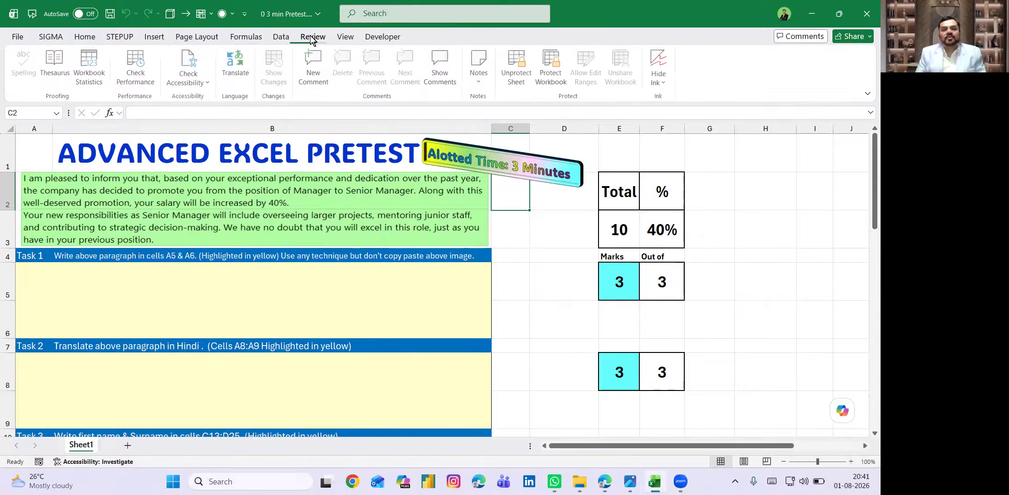
left_click(525, 67)
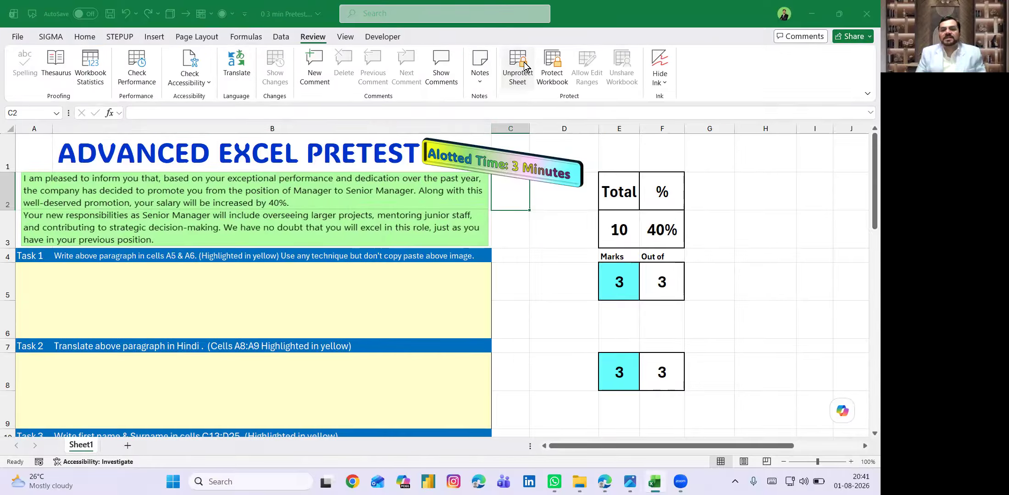
type("1")
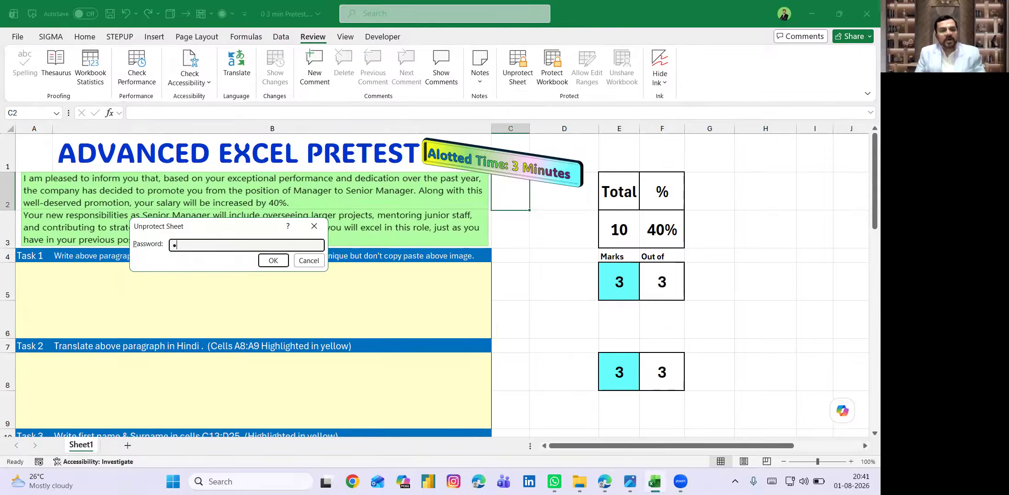
left_click(270, 260)
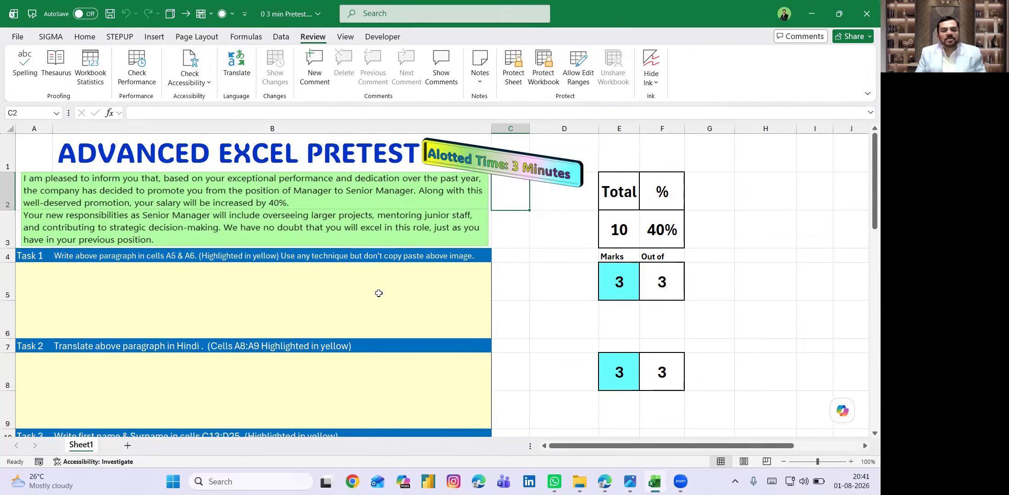
left_click(286, 192)
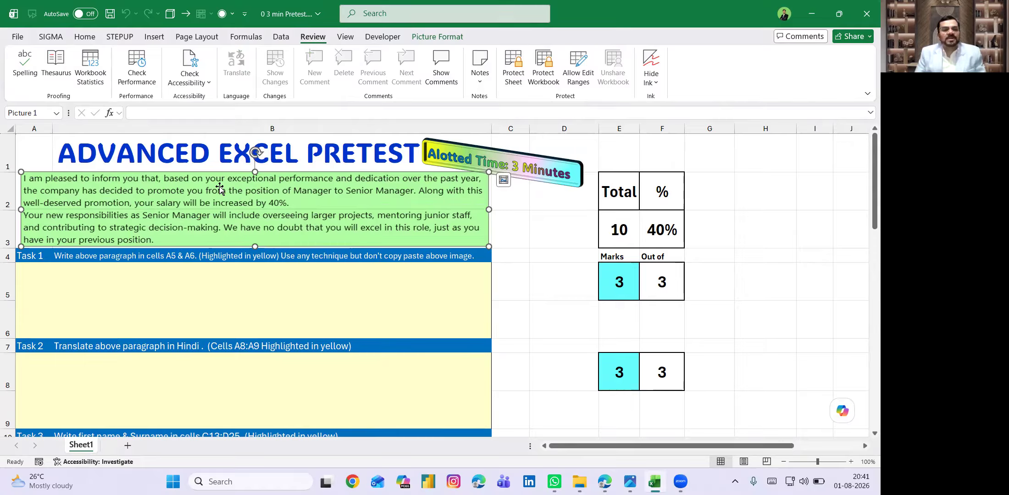
mouse_move(227, 183)
left_mouse_down()
mouse_move(289, 193)
mouse_move(226, 182)
left_mouse_up()
left_click(192, 268)
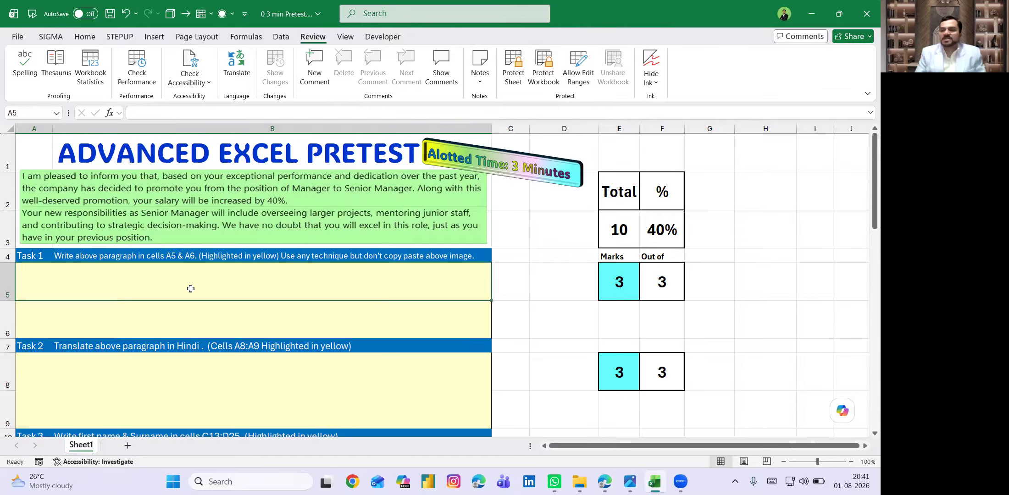
left_click(198, 315)
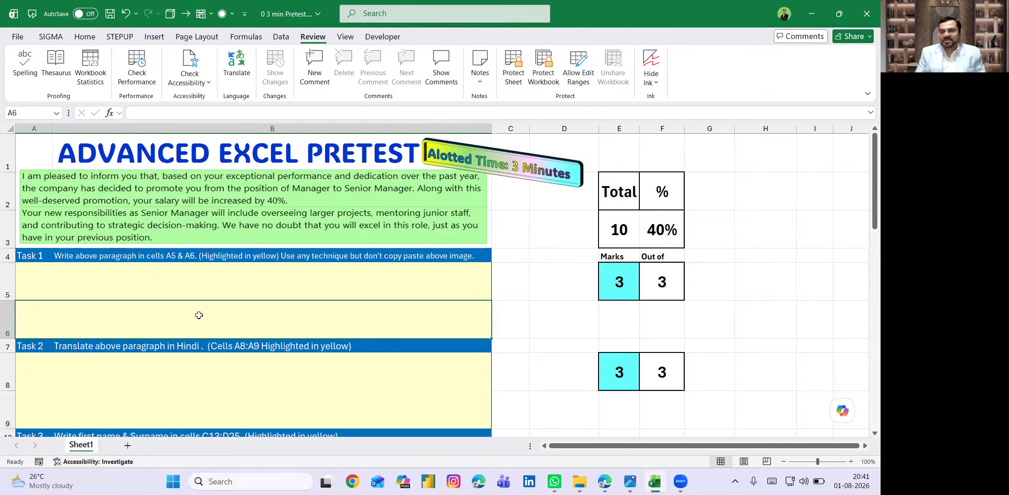
left_click(252, 285)
scroll(253, 285, "down", 1)
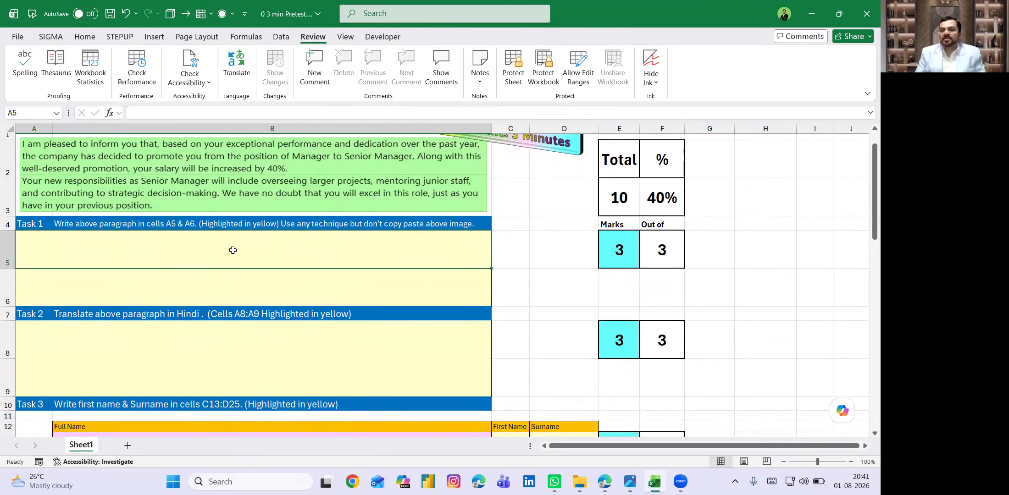
scroll(232, 249, "down", 1)
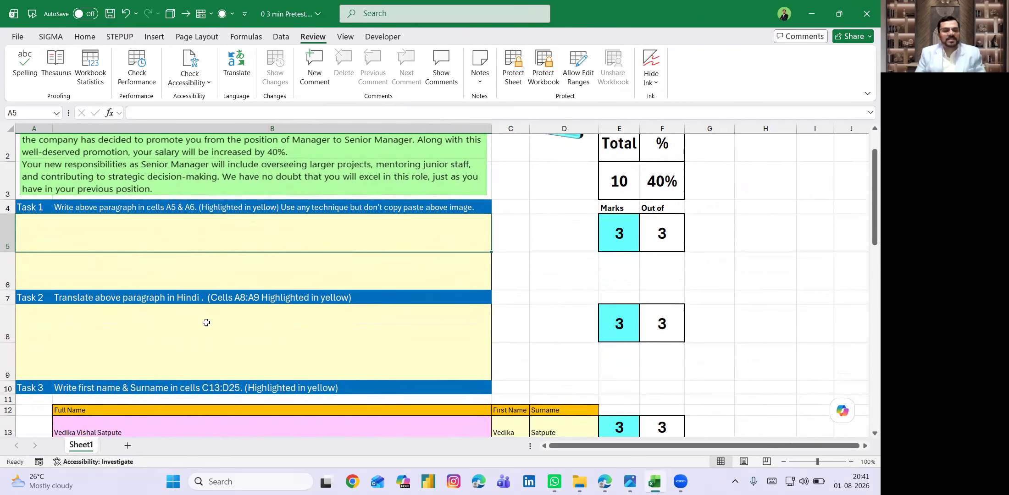
left_click(205, 323)
left_click(207, 358)
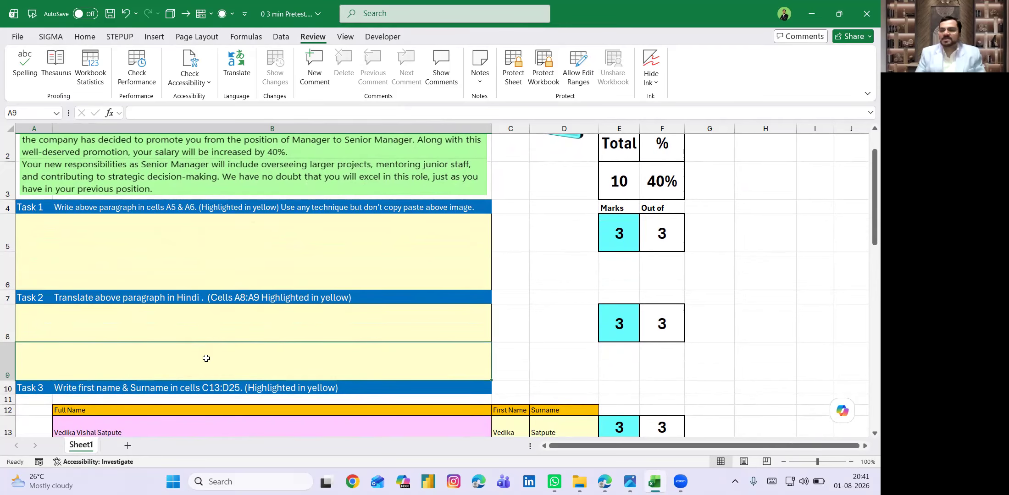
scroll(224, 344, "down", 2)
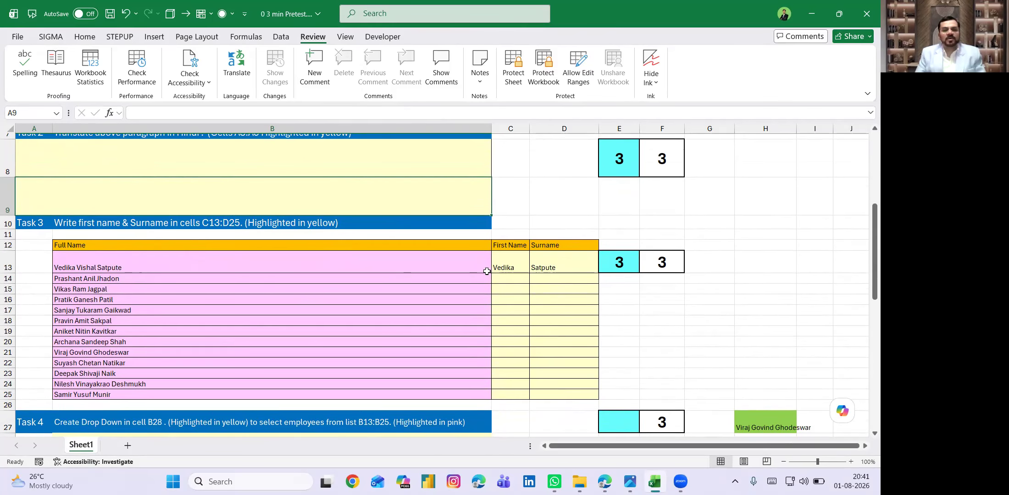
left_click_drag(256, 268, 259, 390)
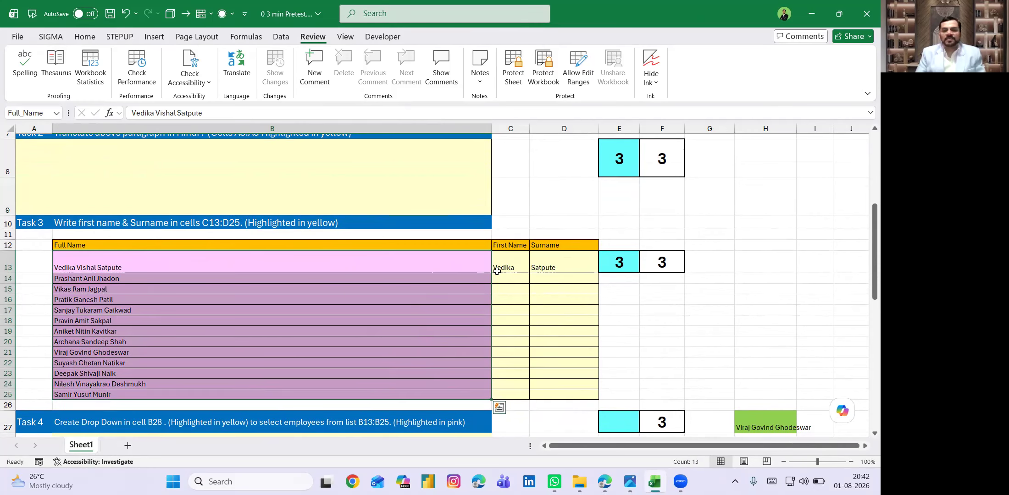
left_click(513, 263)
right_click(516, 362)
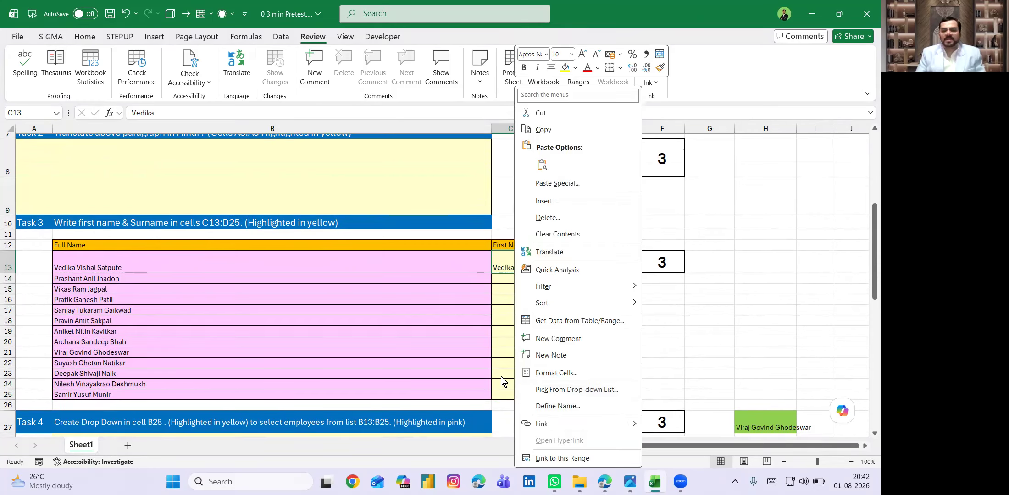
left_click(501, 380)
left_click(554, 271)
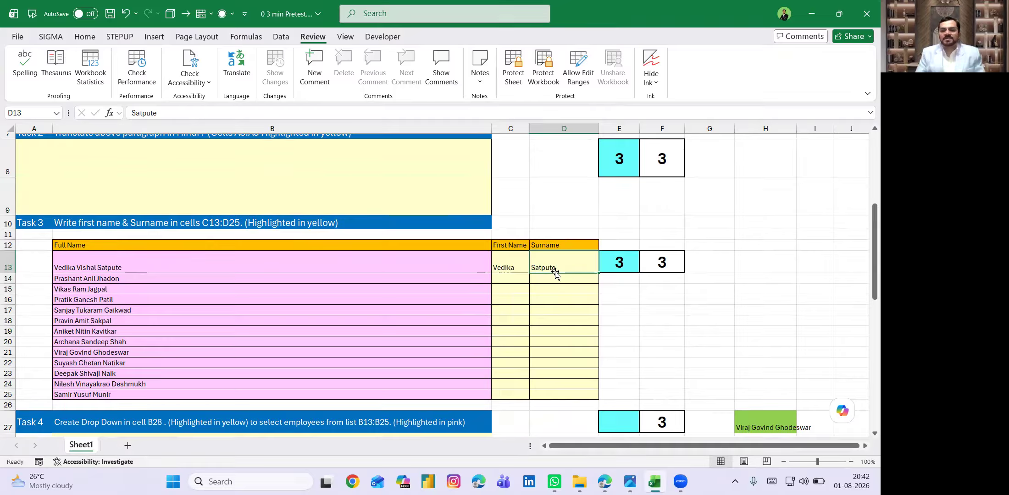
left_click(559, 393, "shift")
scroll(504, 358, "down", 2)
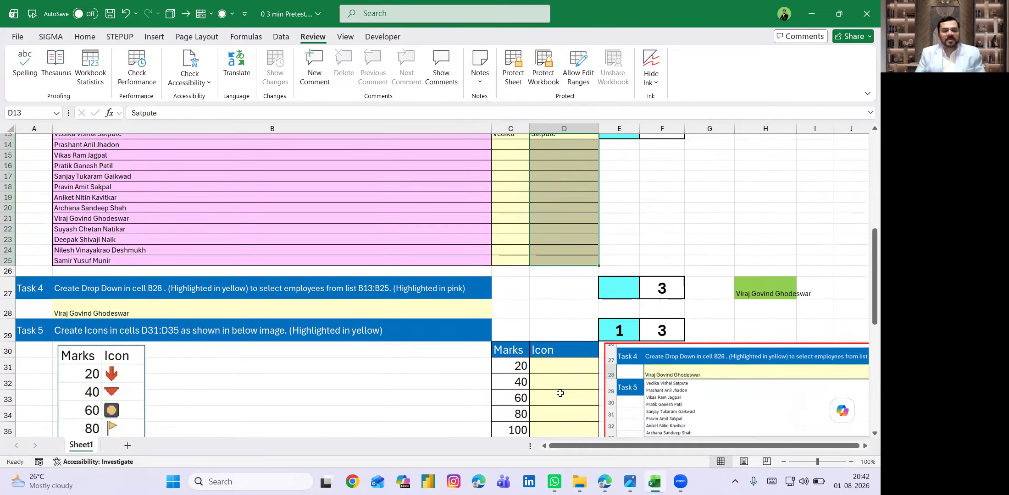
left_click(432, 310)
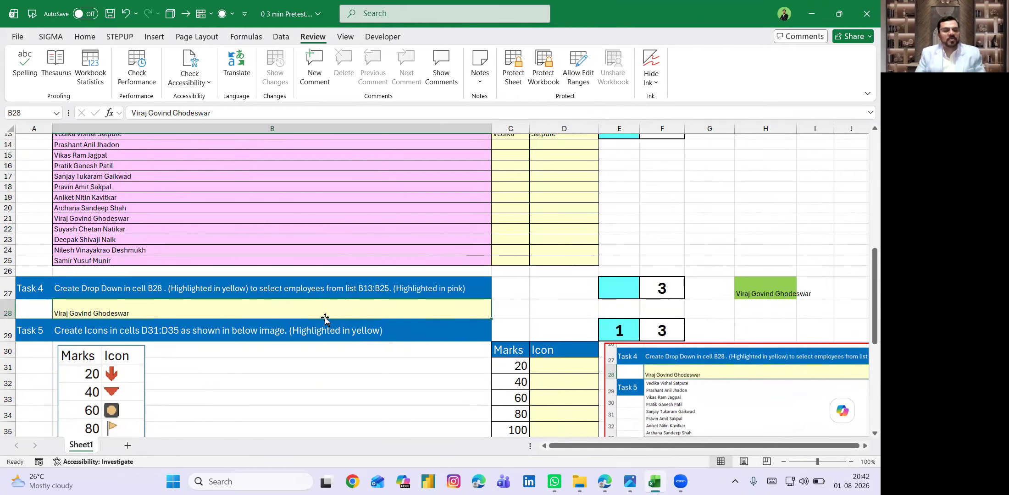
left_click(761, 293)
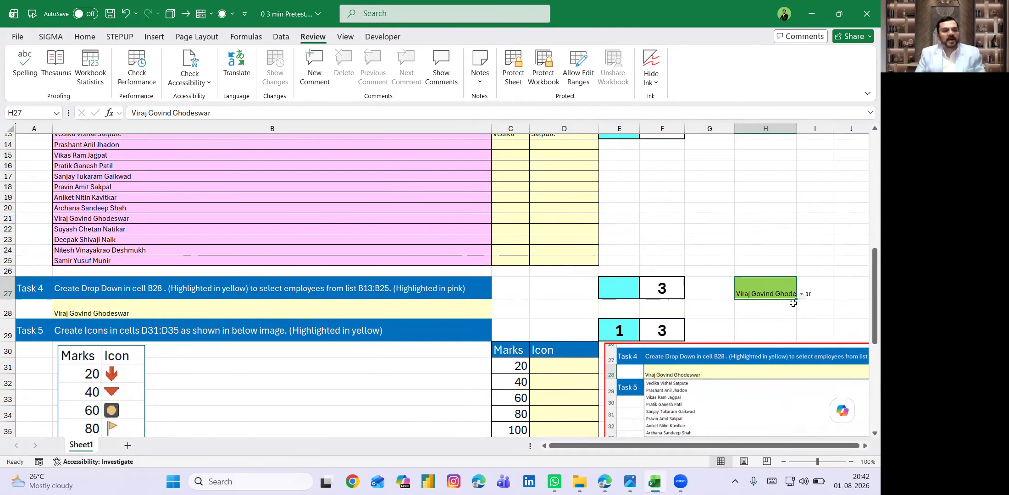
type("a")
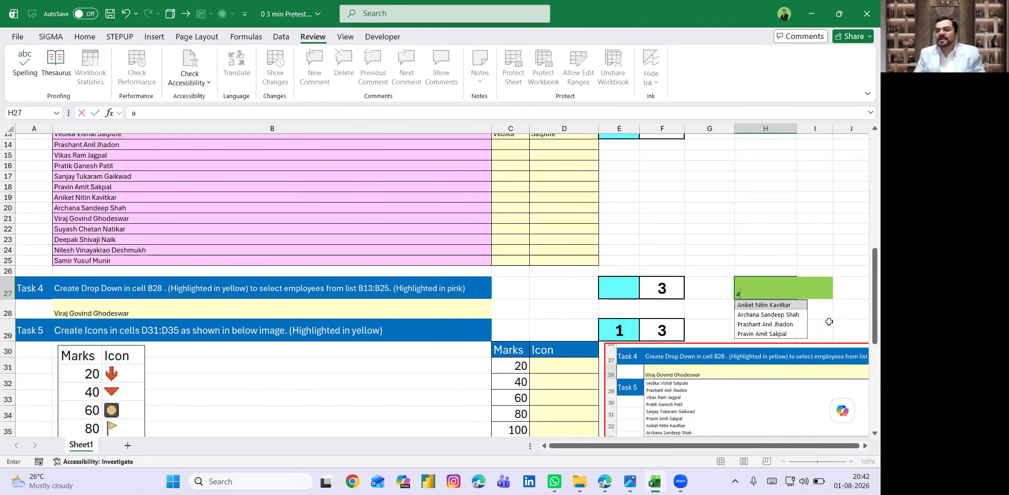
key("Down")
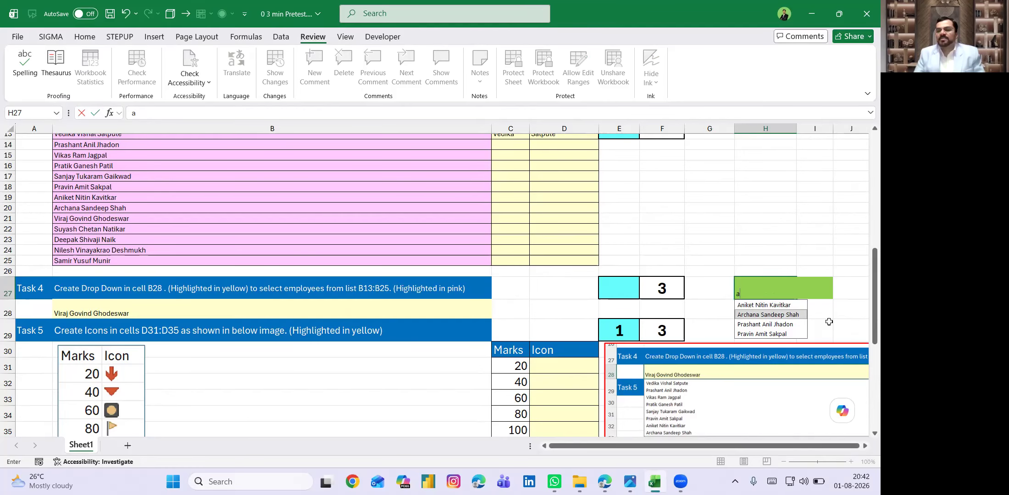
key("Tab")
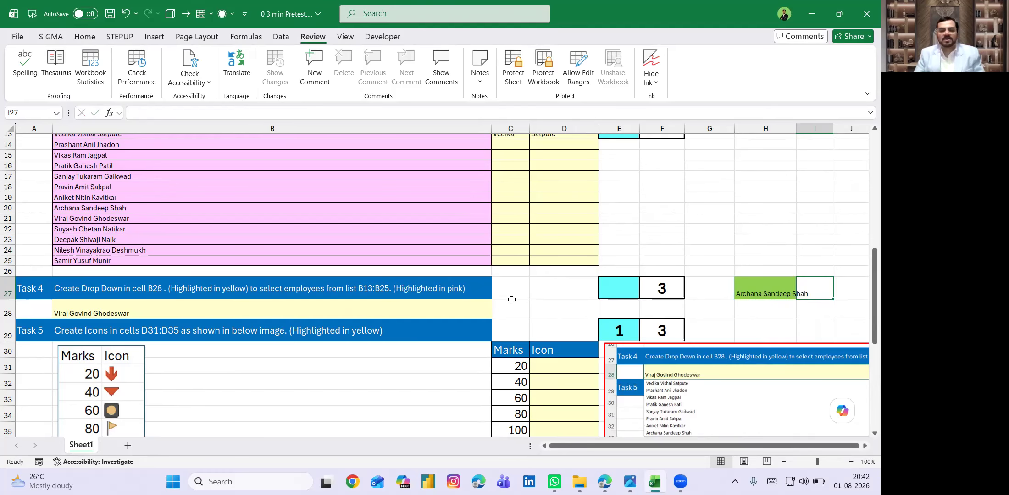
left_click(436, 307)
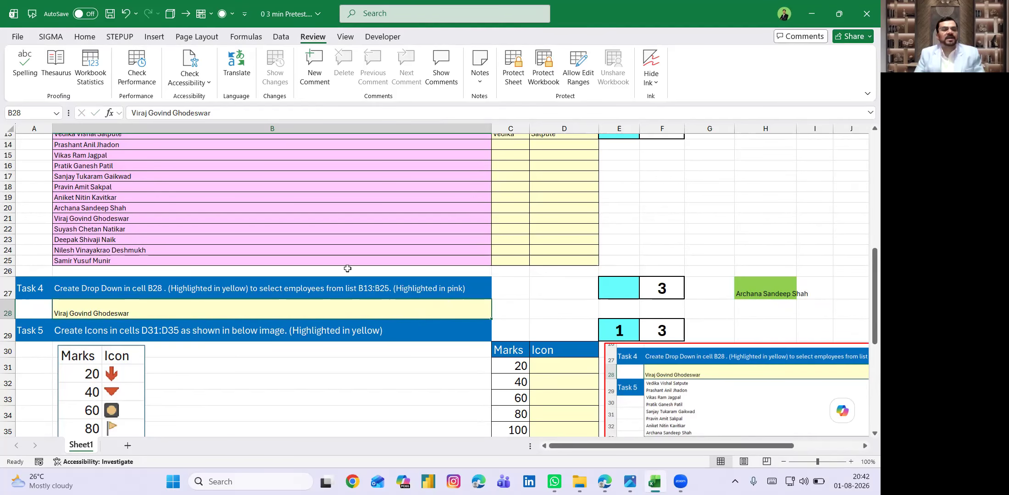
scroll(347, 269, "up", 1)
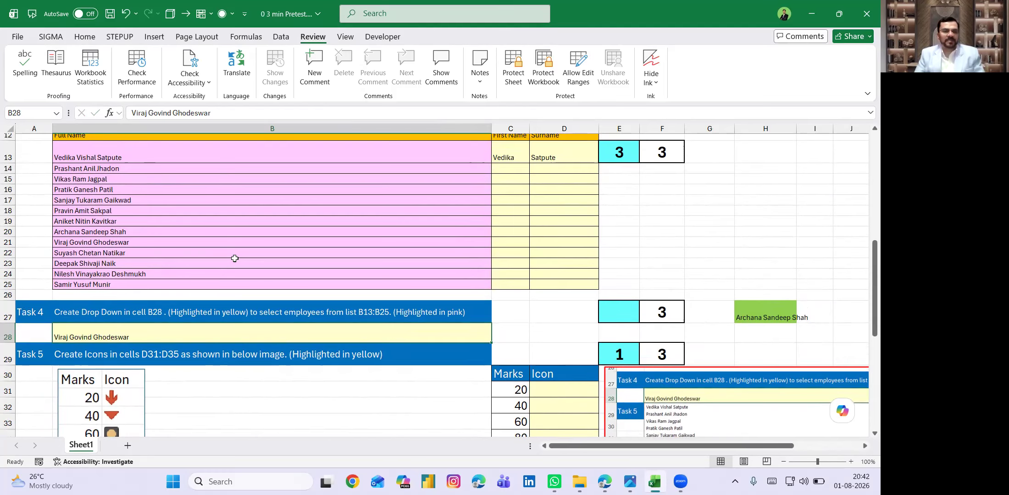
scroll(283, 313, "down", 3)
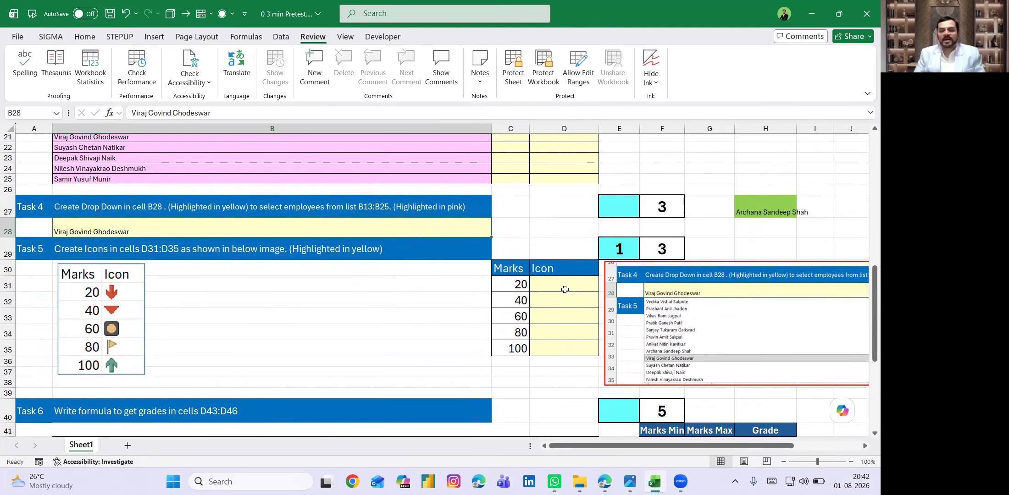
key("Right")
key("Right")
key("Down")
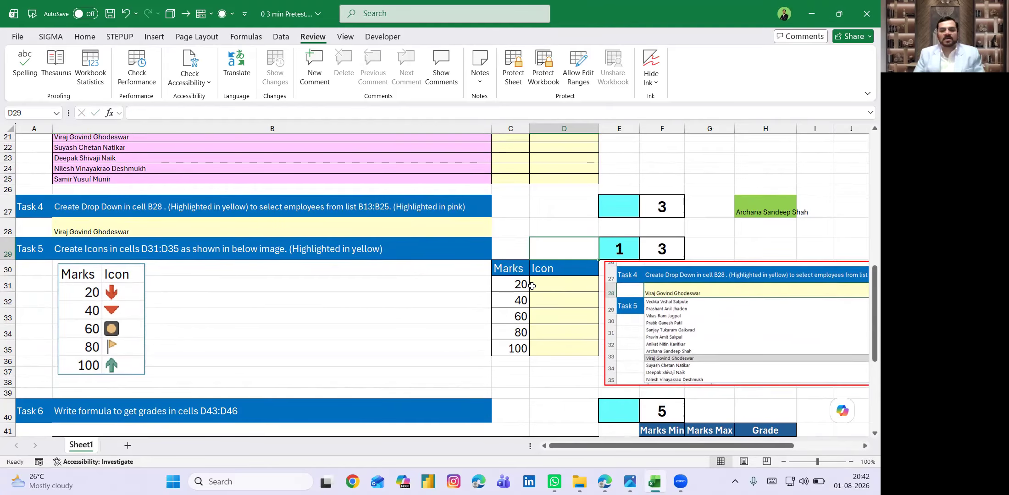
key("Left")
key("Down")
key("Down")
key("Right")
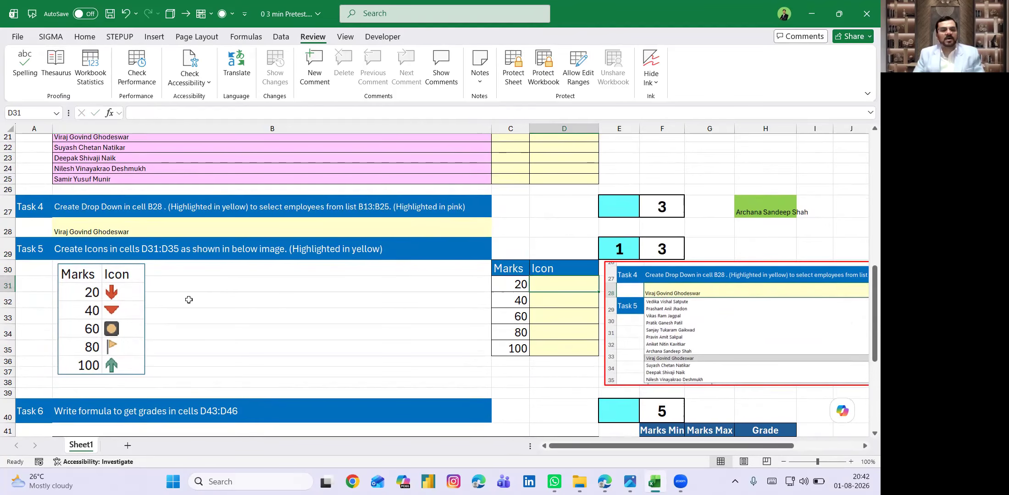
left_click(561, 348)
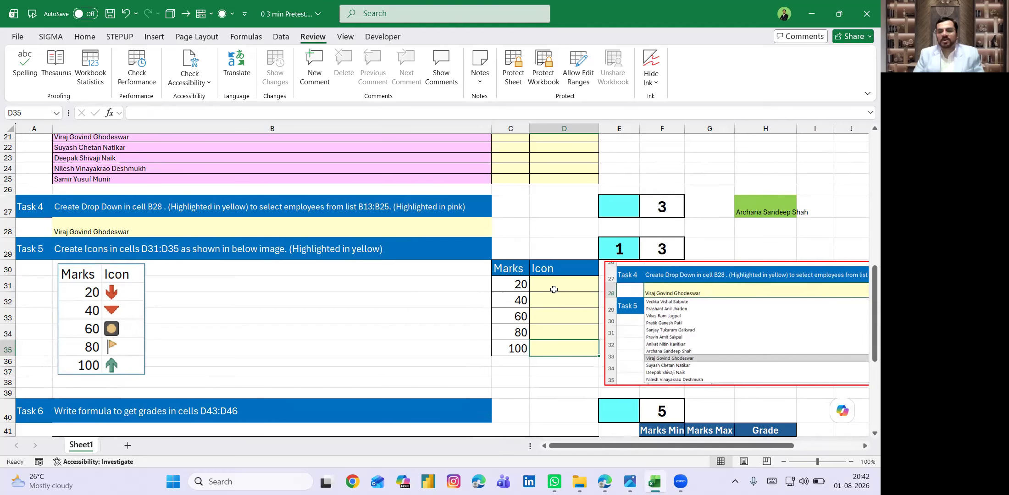
scroll(553, 302, "down", 4)
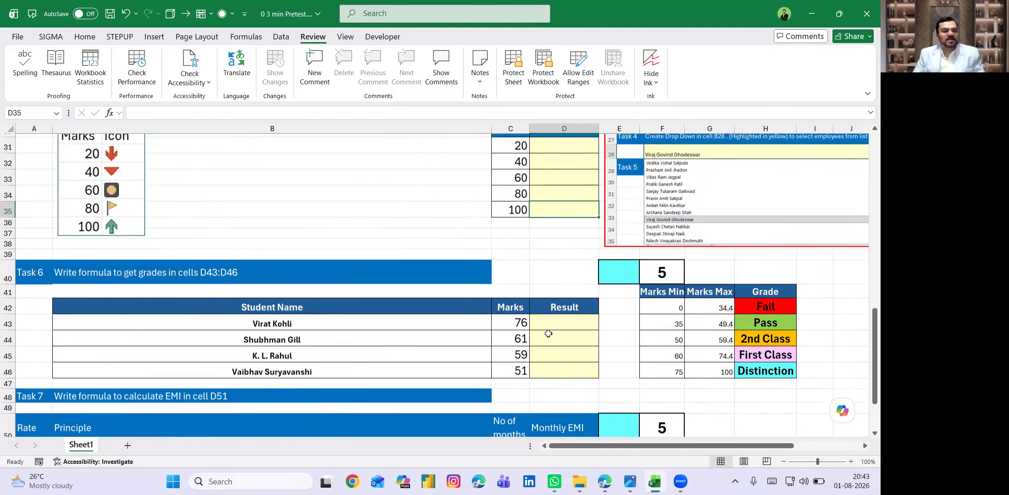
scroll(549, 333, "down", 1)
left_click(551, 281)
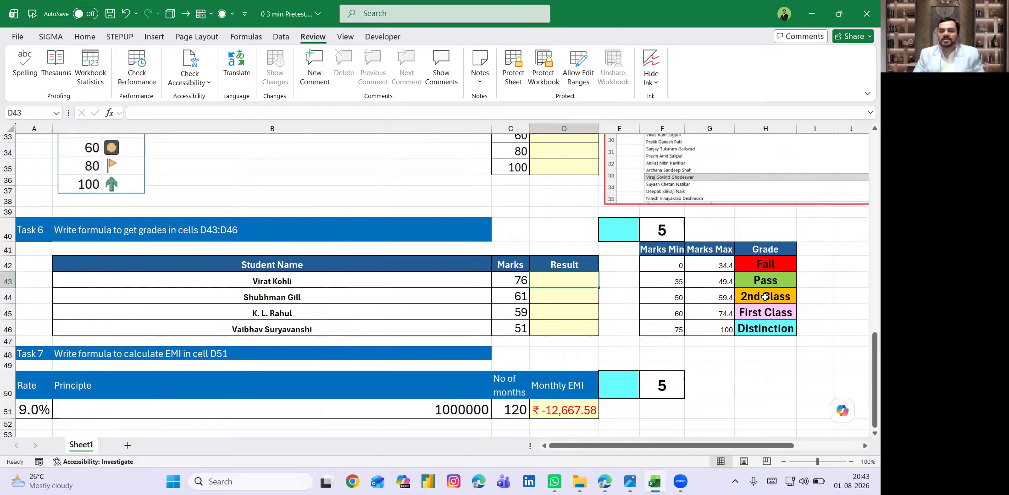
left_click(555, 298)
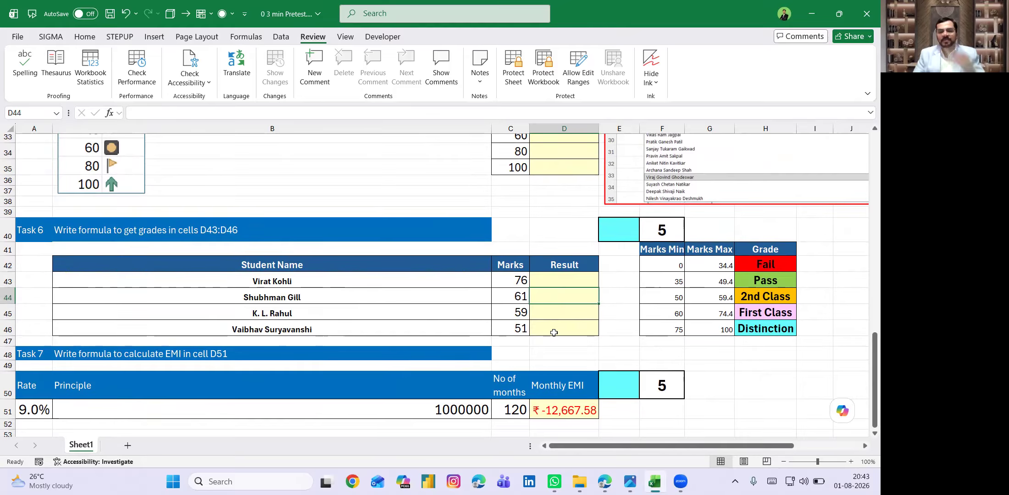
scroll(553, 332, "down", 1)
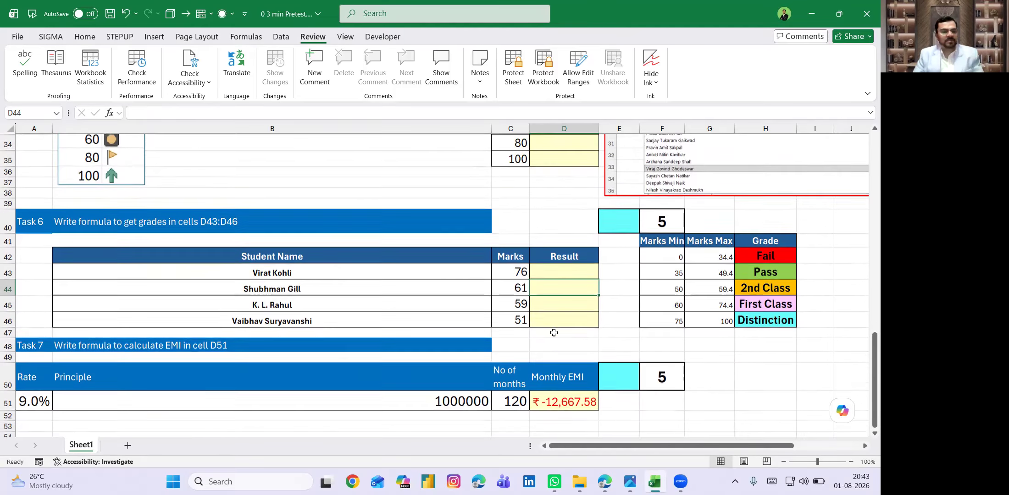
scroll(553, 333, "down", 1)
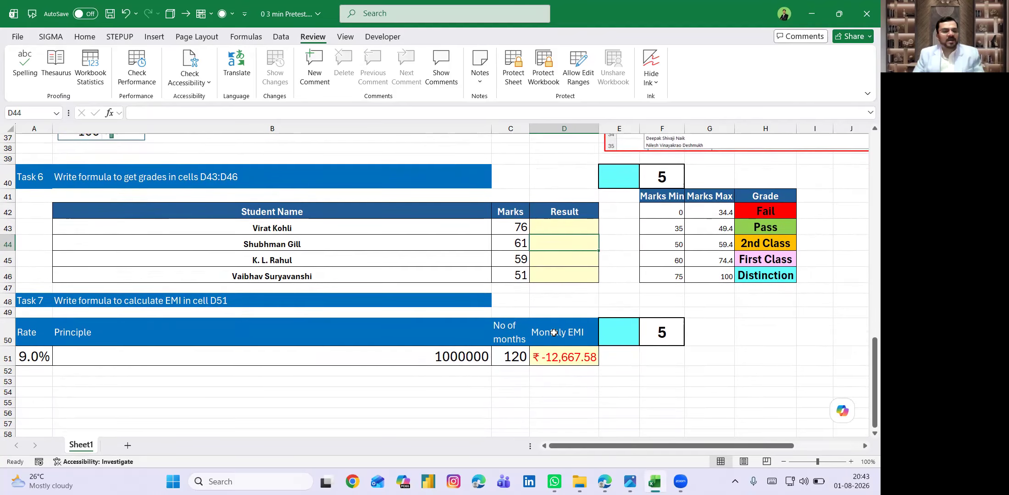
left_click(430, 357)
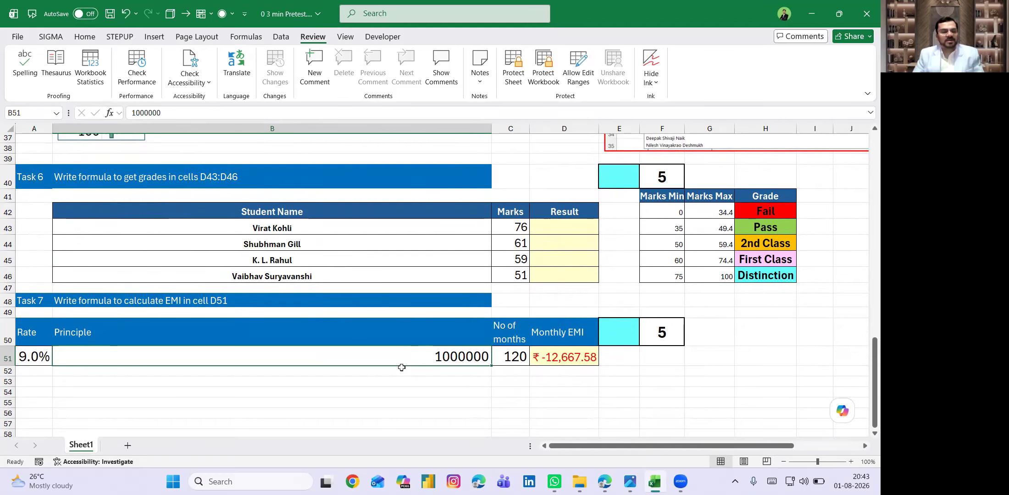
left_click(24, 356)
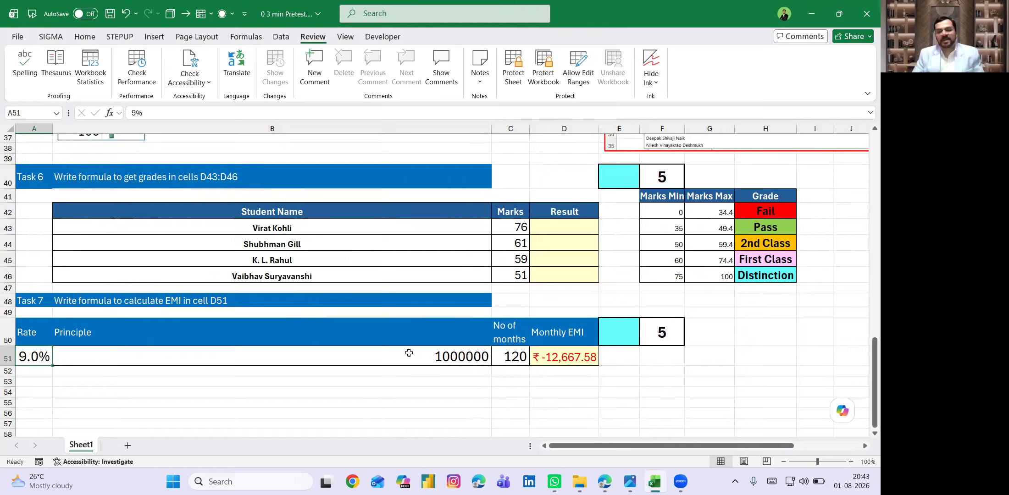
left_click(516, 354)
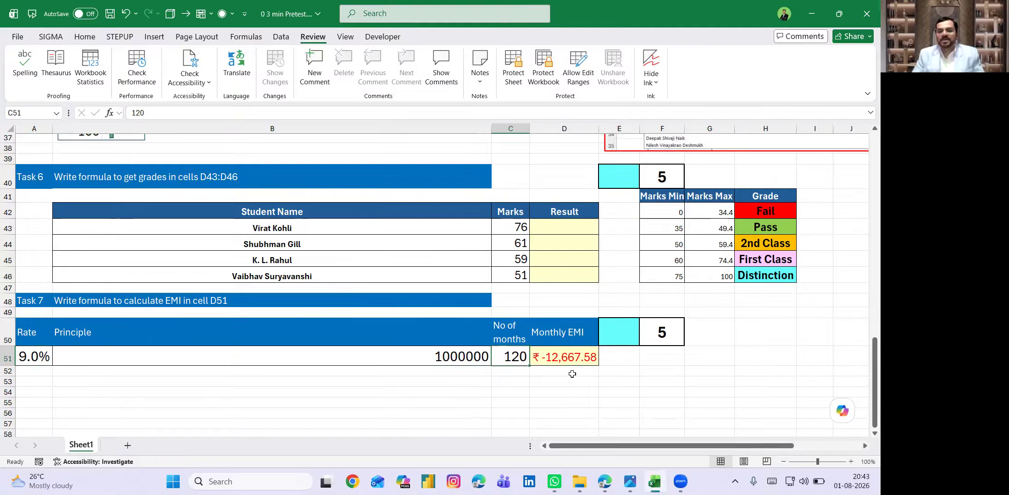
left_click(561, 354)
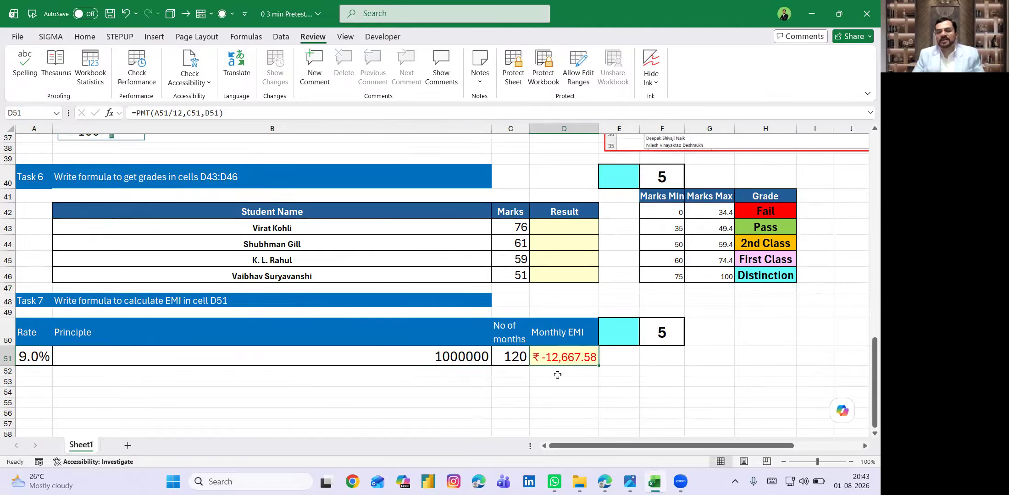
scroll(550, 327, "up", 12)
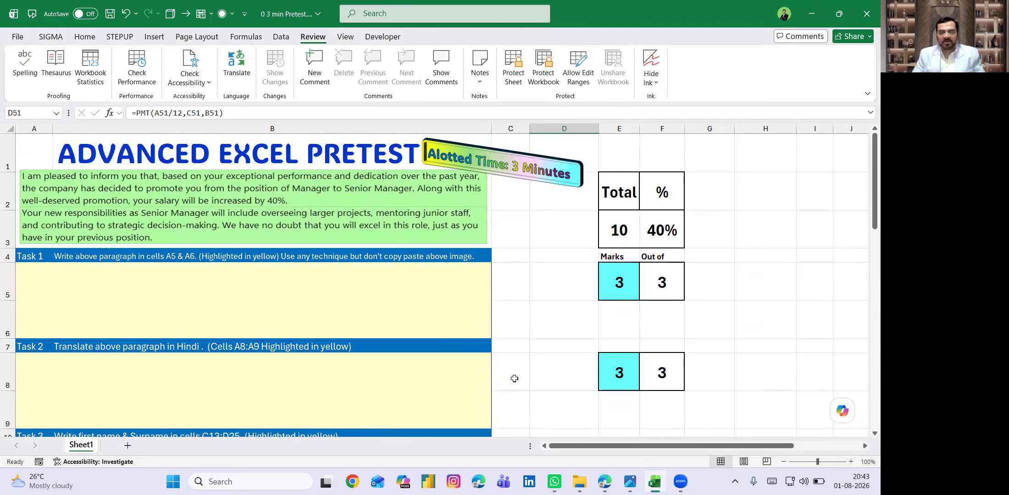
- Launch Chrome under the second profile and start a Google 3-minute countdown timer
left_click(353, 482)
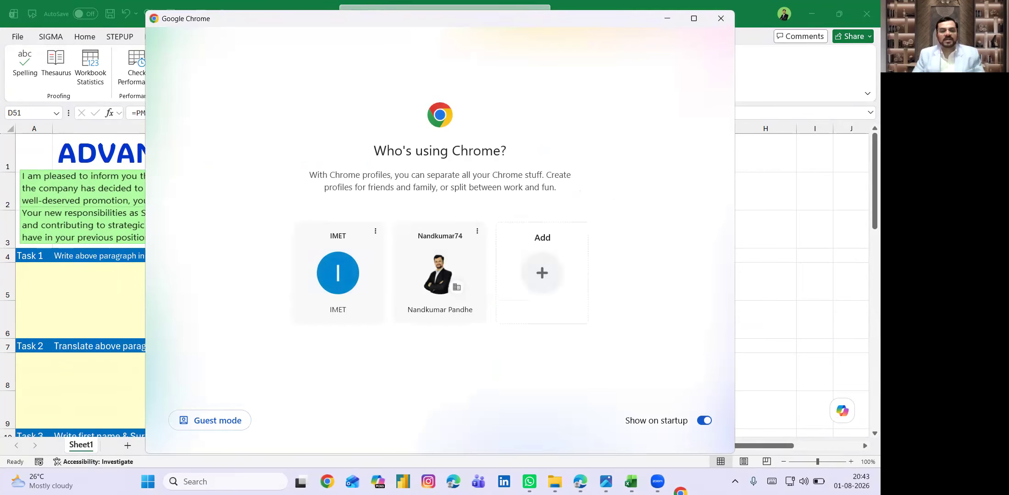
left_click(408, 263)
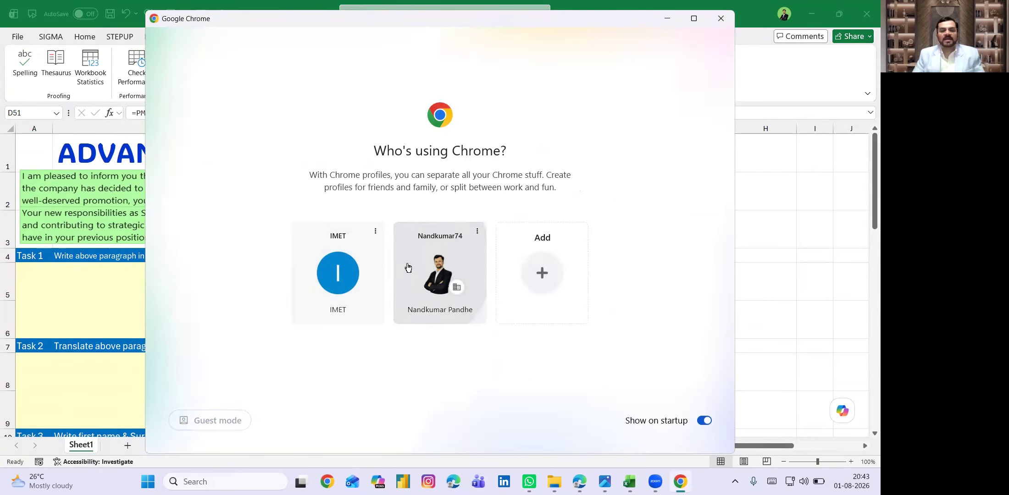
left_click(314, 229)
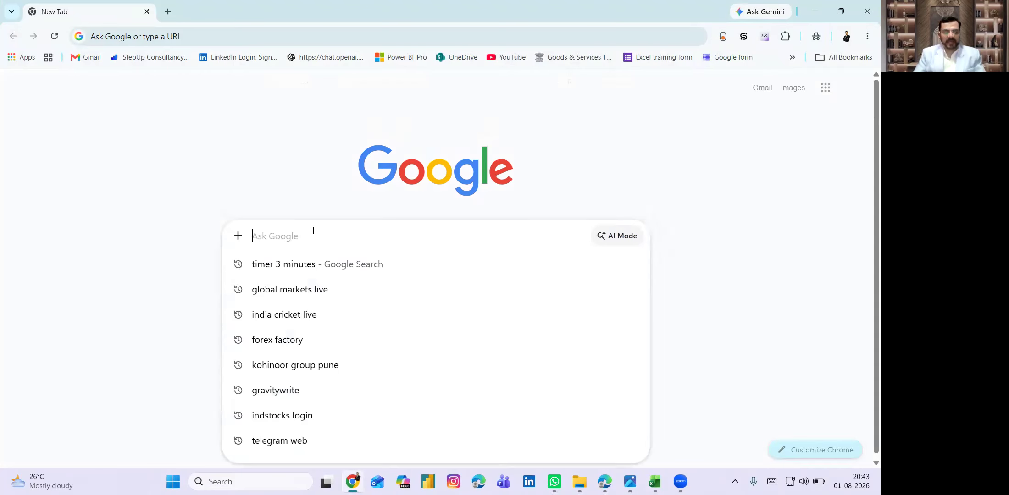
type("timer")
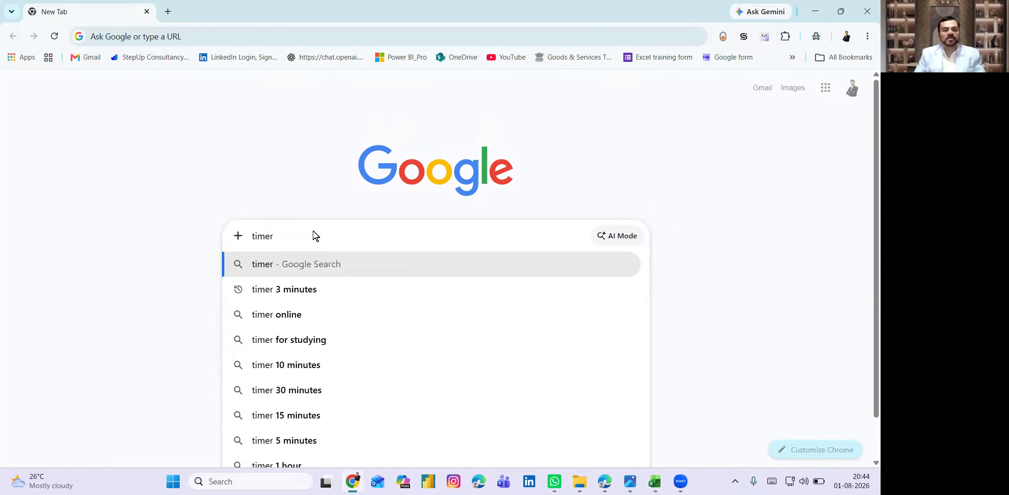
left_click(297, 289)
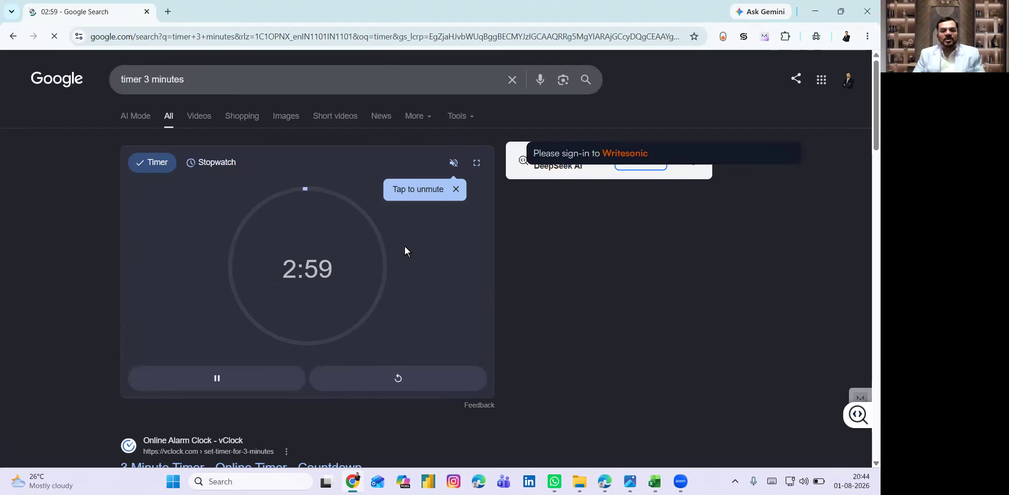
- Show the timer full screen, pause it at 2:47, then close the browser
left_click(476, 165)
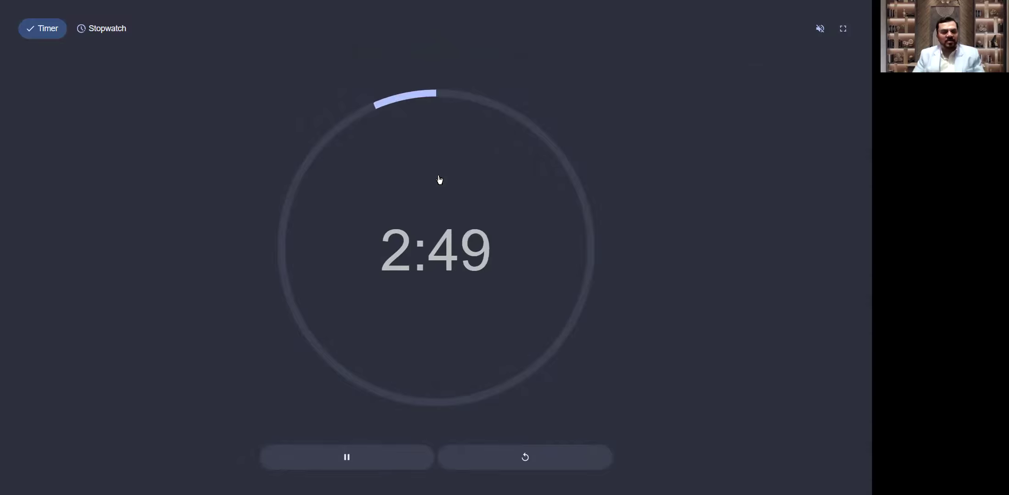
key("space")
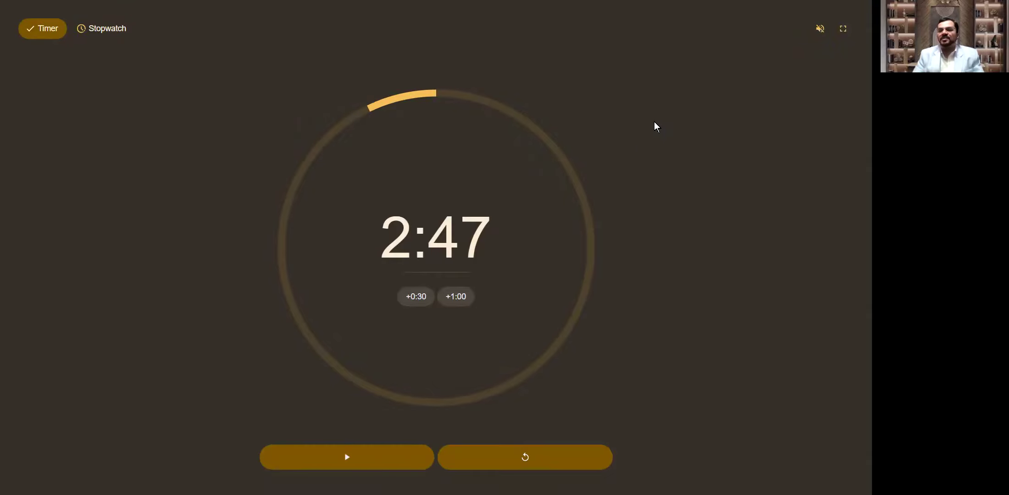
key("Escape")
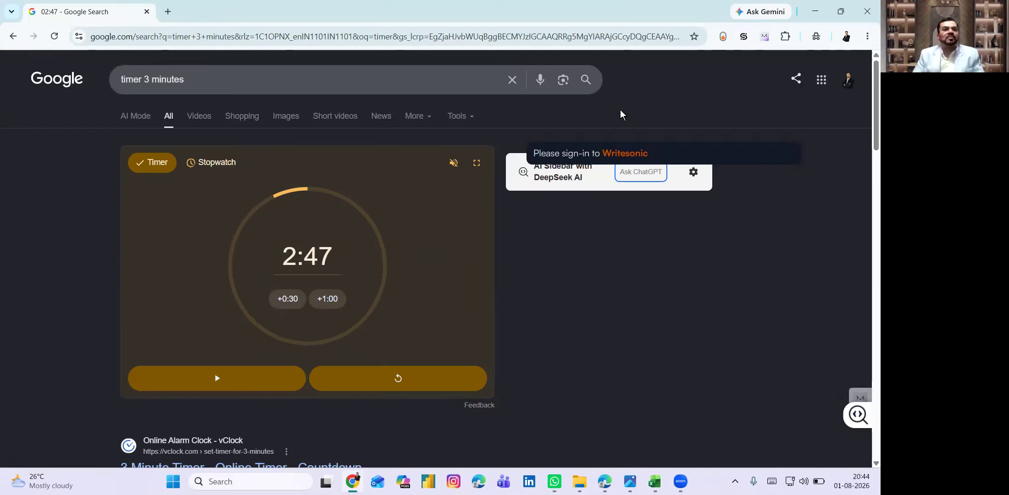
left_click(147, 12)
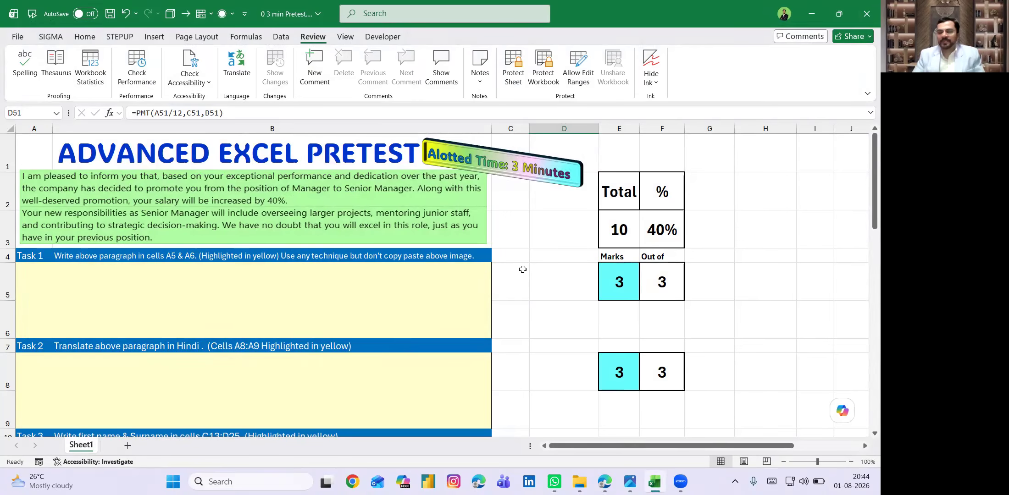
left_click(436, 273)
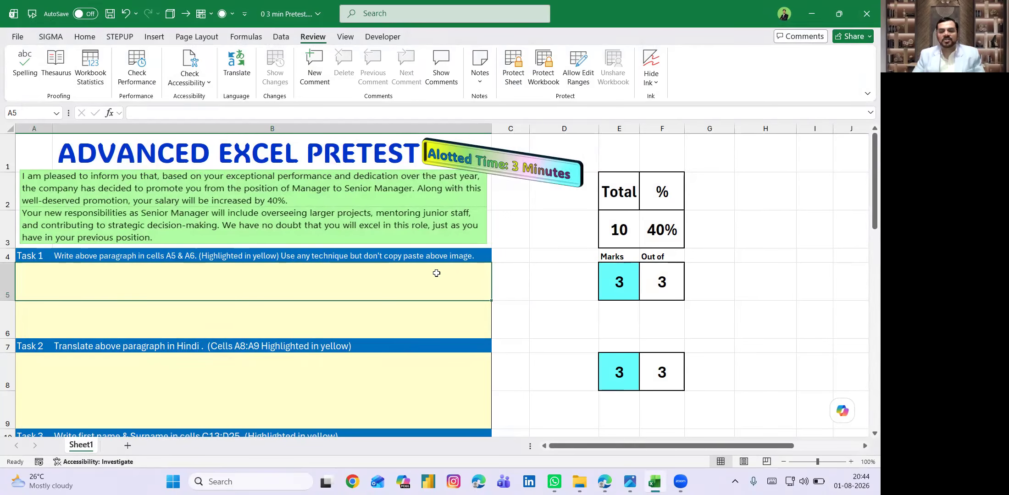
scroll(519, 285, "down", 1)
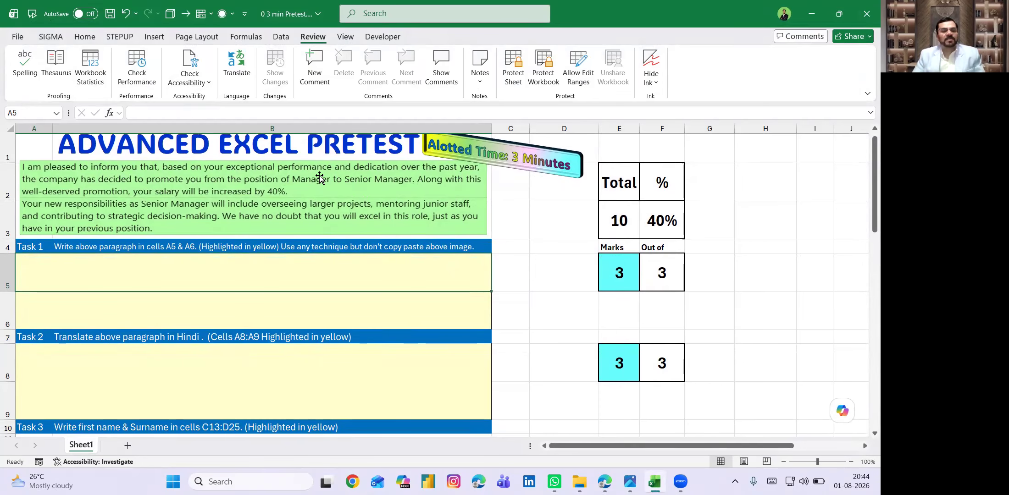
left_click(320, 174)
left_click(237, 278)
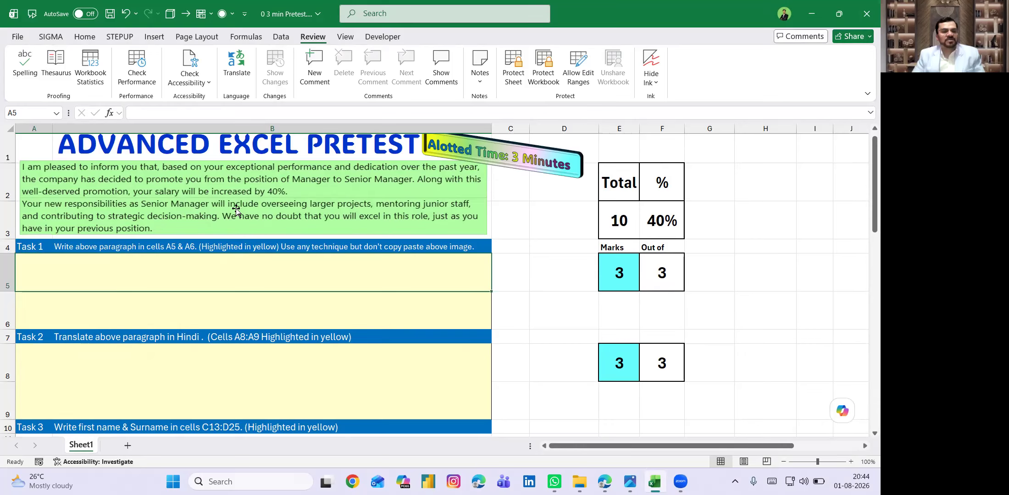
mouse_move(232, 195)
left_mouse_down()
mouse_move(271, 197)
mouse_move(237, 197)
left_mouse_up()
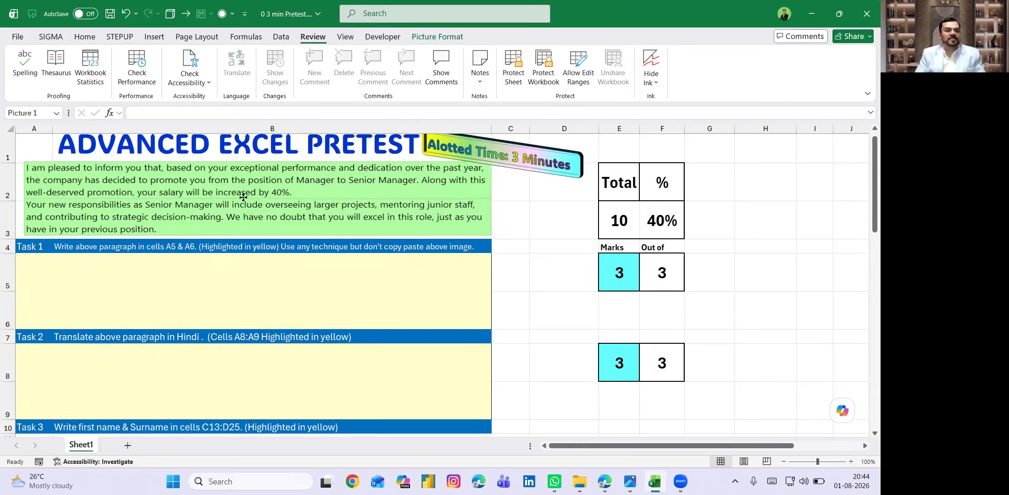
left_click(156, 272)
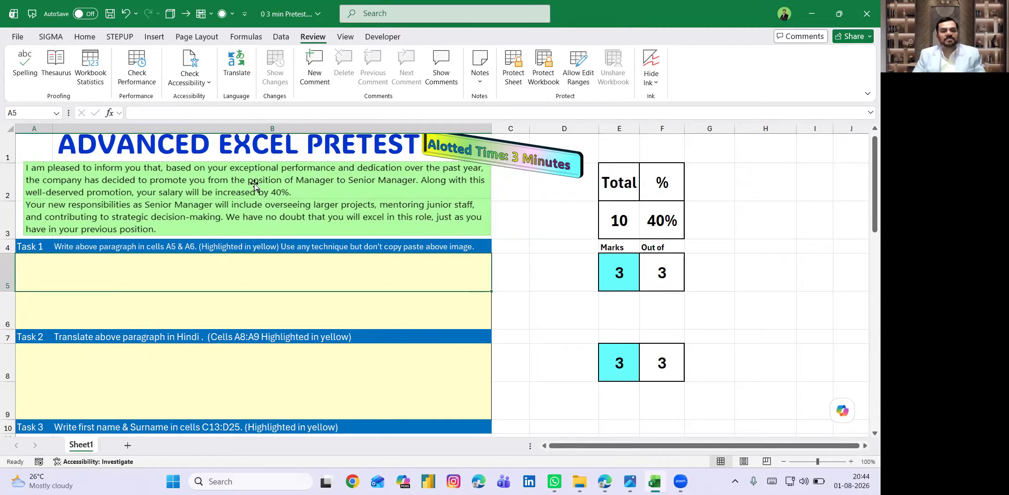
left_click(633, 274)
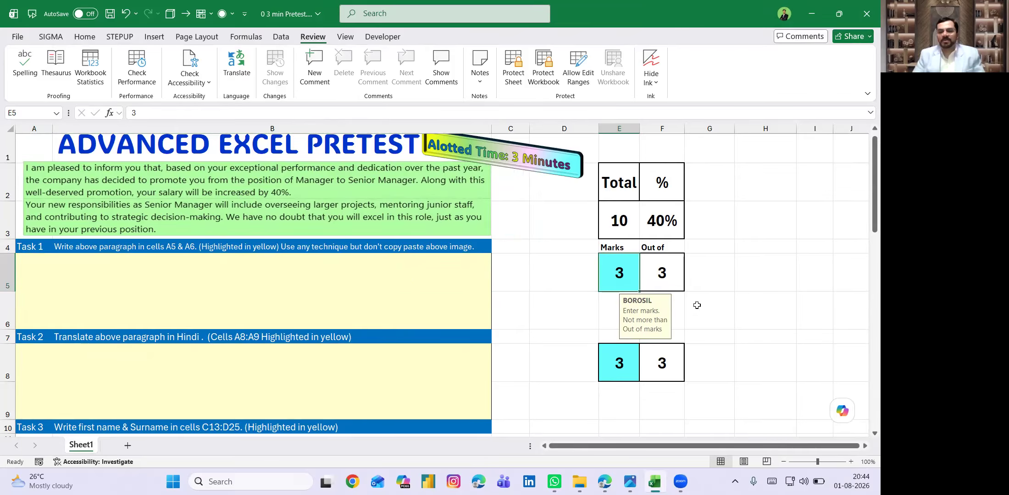
type("1")
key("Return")
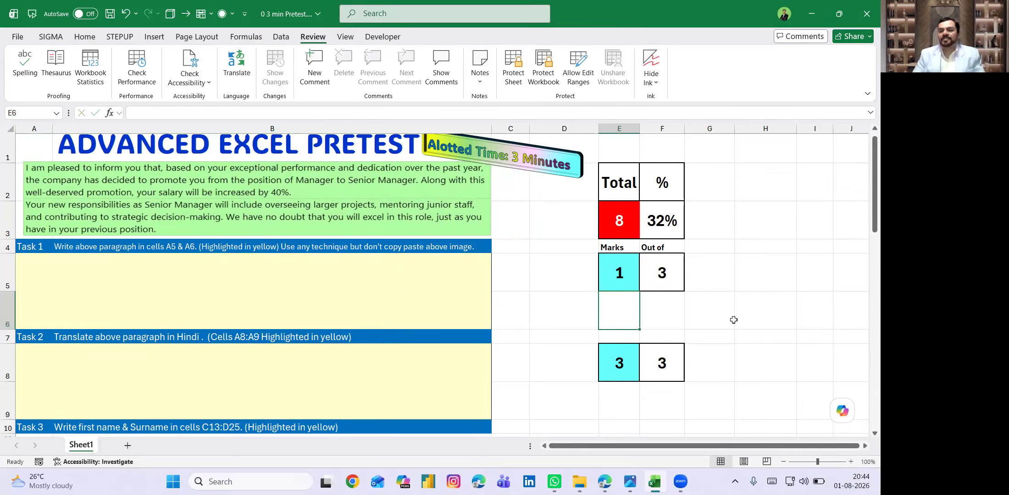
left_click_drag(441, 269, 441, 300)
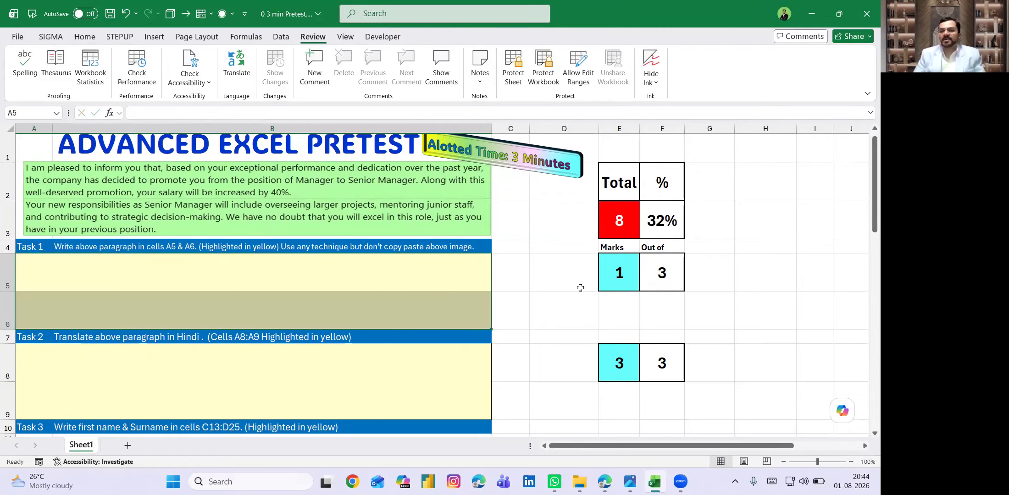
left_click(616, 279)
type("3")
key("Return")
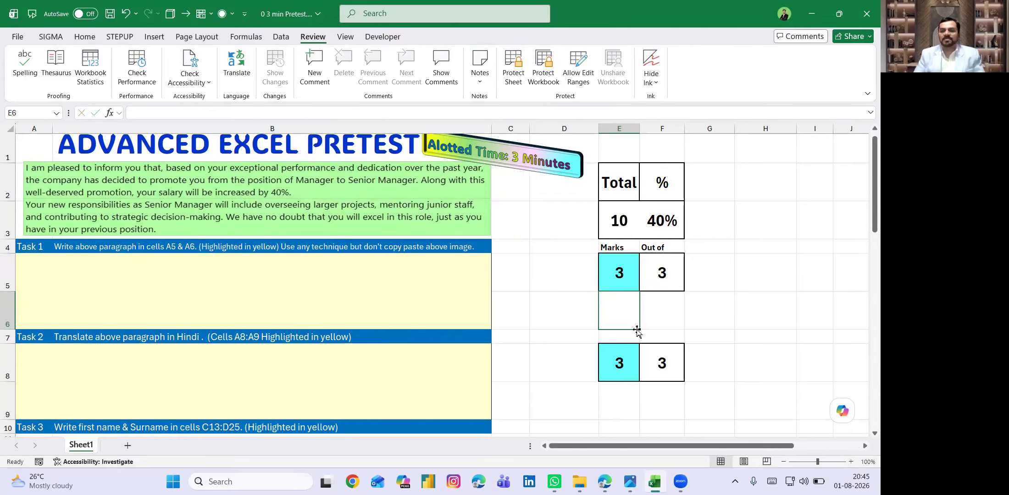
scroll(492, 314, "down", 1)
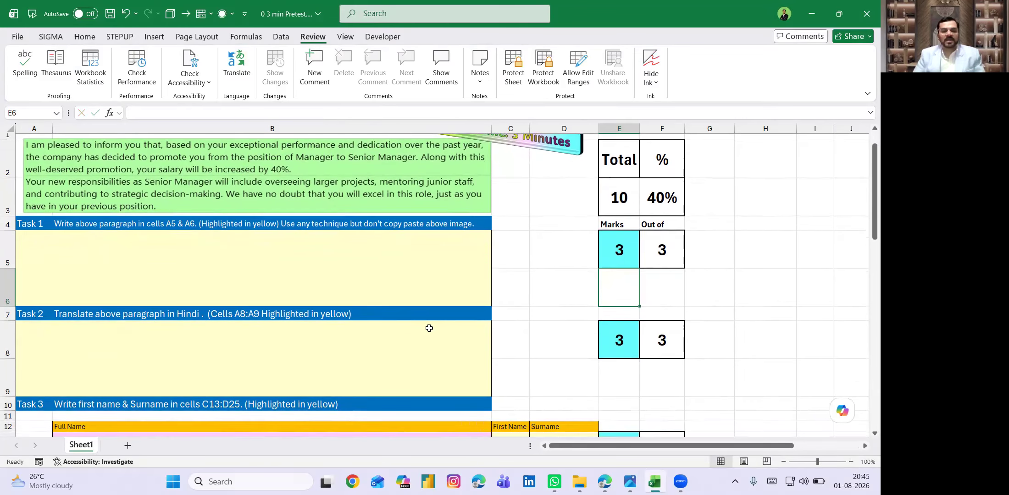
- Review the Task 2 and Task 4 answers and check the employee name drop-down in H27
left_click(404, 331)
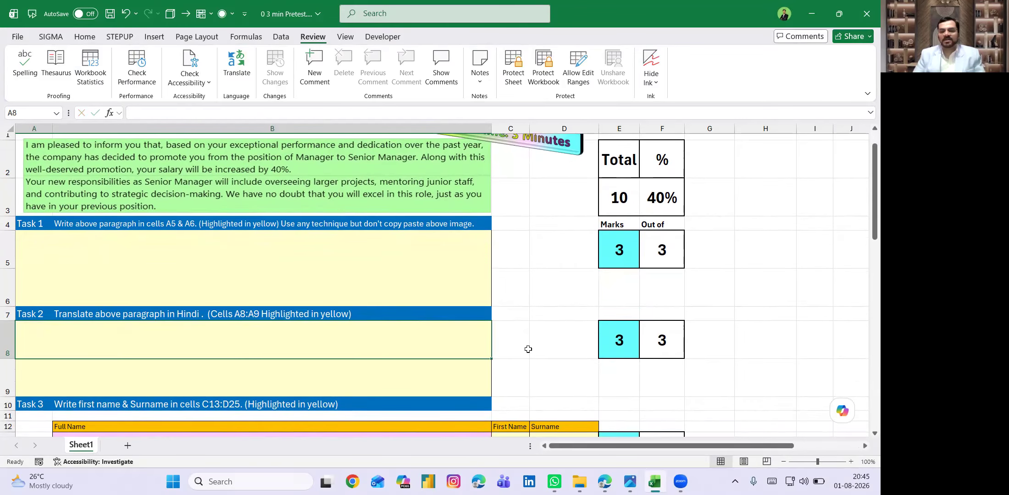
scroll(445, 347, "down", 2)
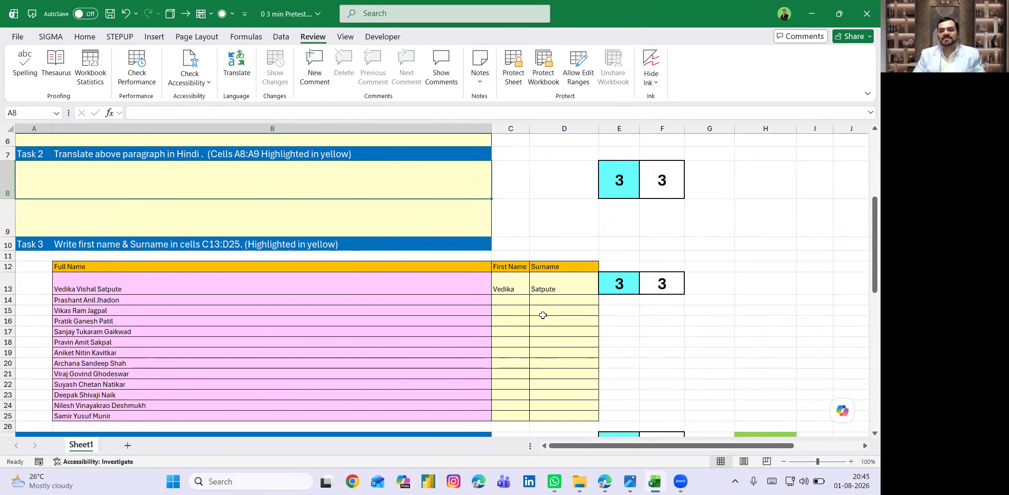
scroll(499, 337, "down", 2)
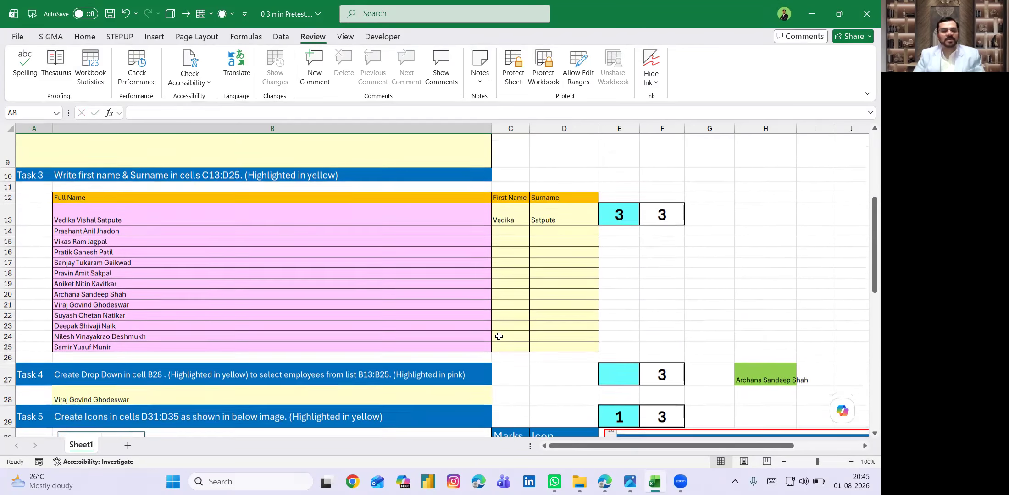
left_click(466, 343)
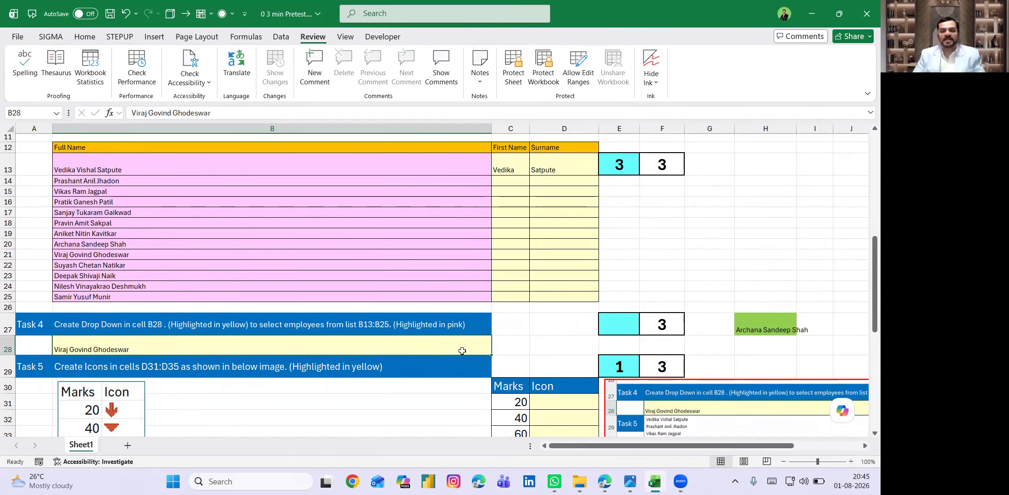
left_click(779, 329)
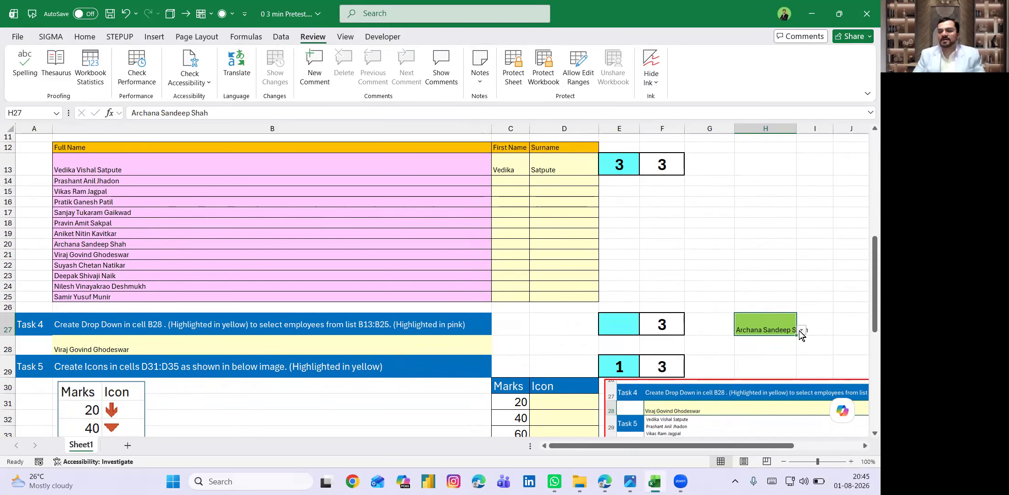
left_click(800, 332)
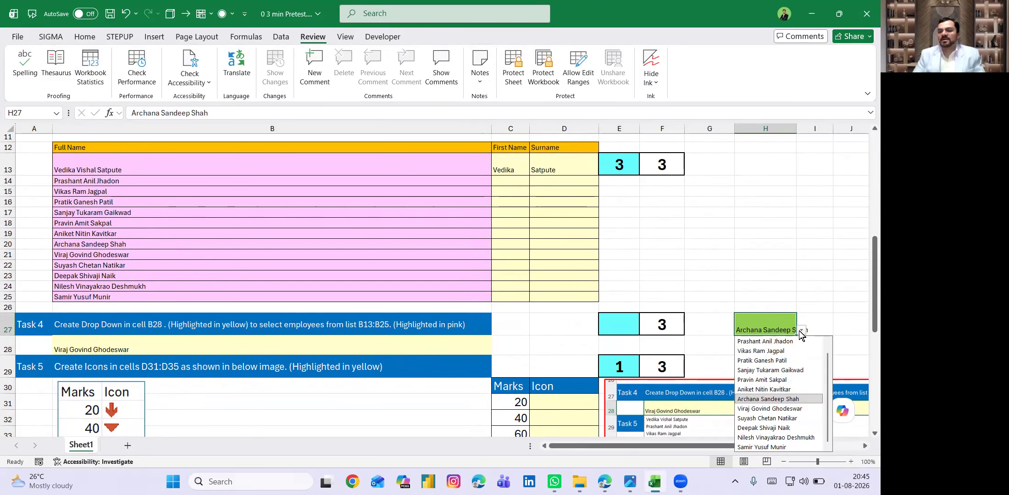
left_click(451, 351)
scroll(451, 350, "down", 3)
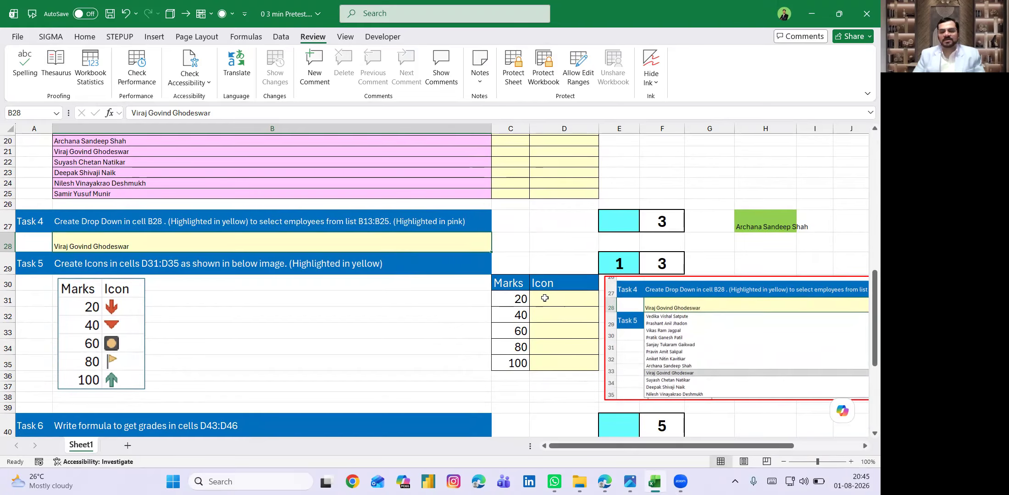
- Enter a mark of 3 for Task 5
left_click(616, 263)
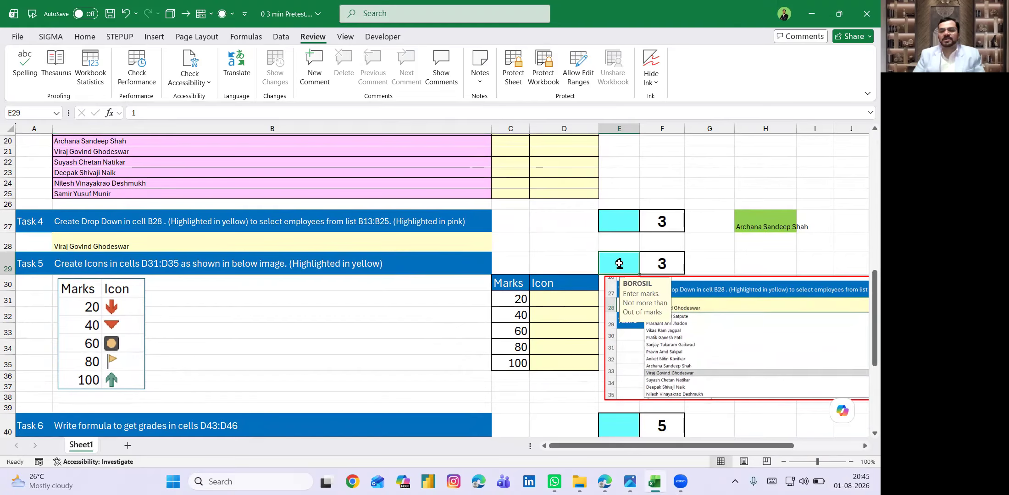
type("3")
key("Return")
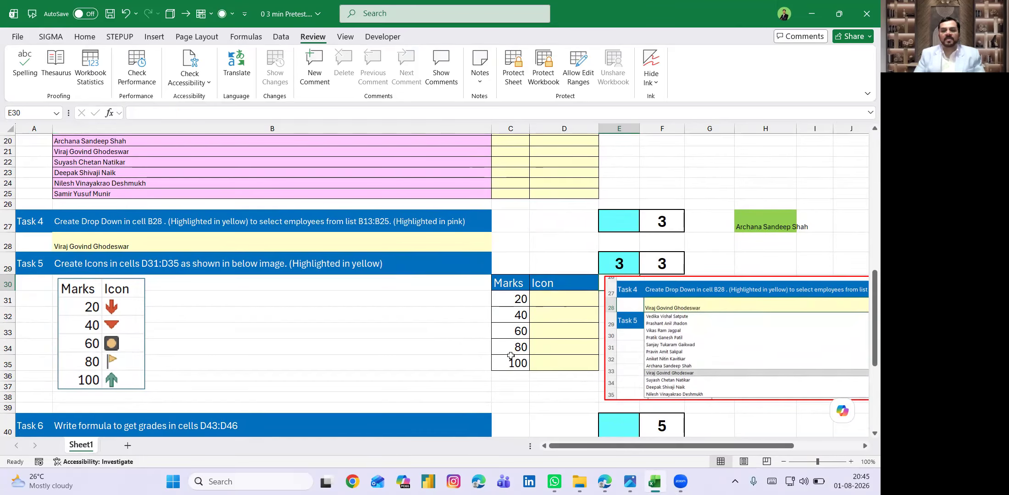
- Inspect the grade results D43:D46, the EMI formula in D51 and Task 7's marks in E50
scroll(502, 349, "down", 2)
scroll(503, 350, "down", 2)
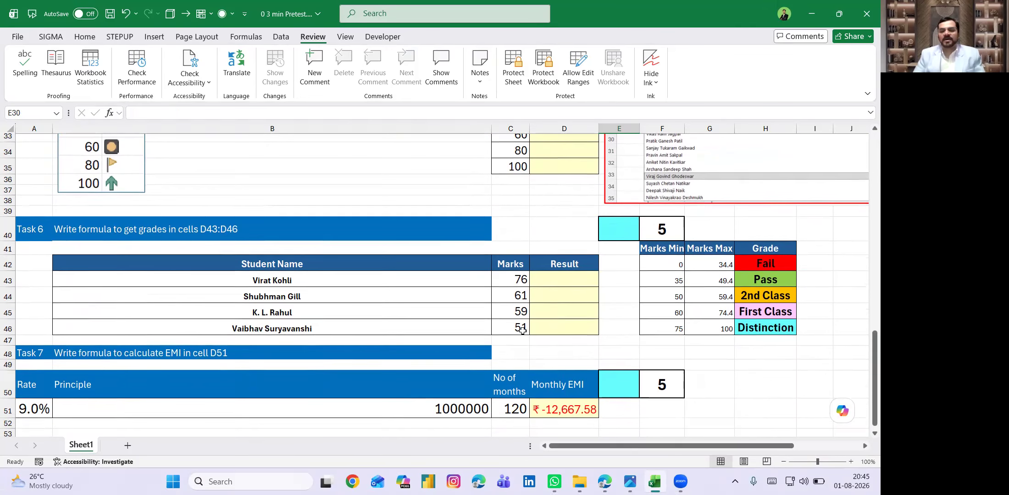
left_click_drag(555, 280, 559, 326)
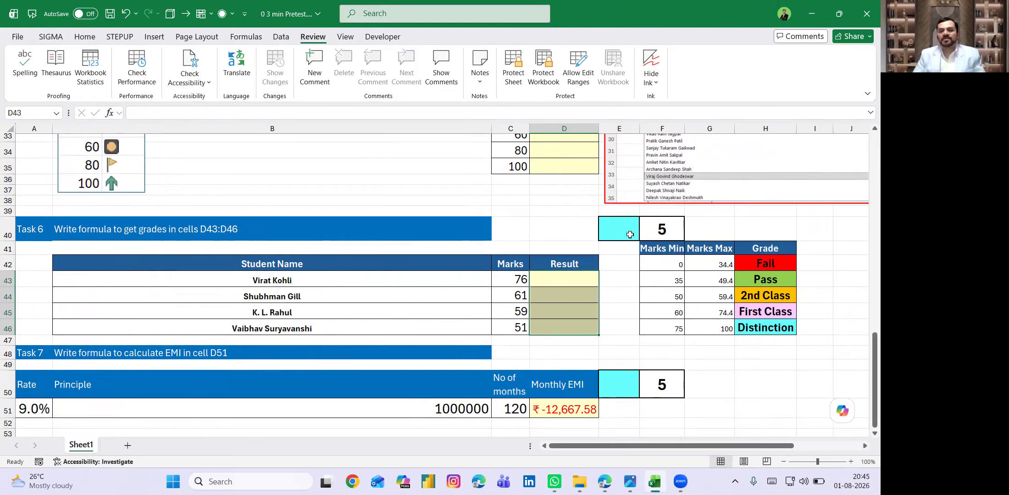
scroll(558, 318, "down", 2)
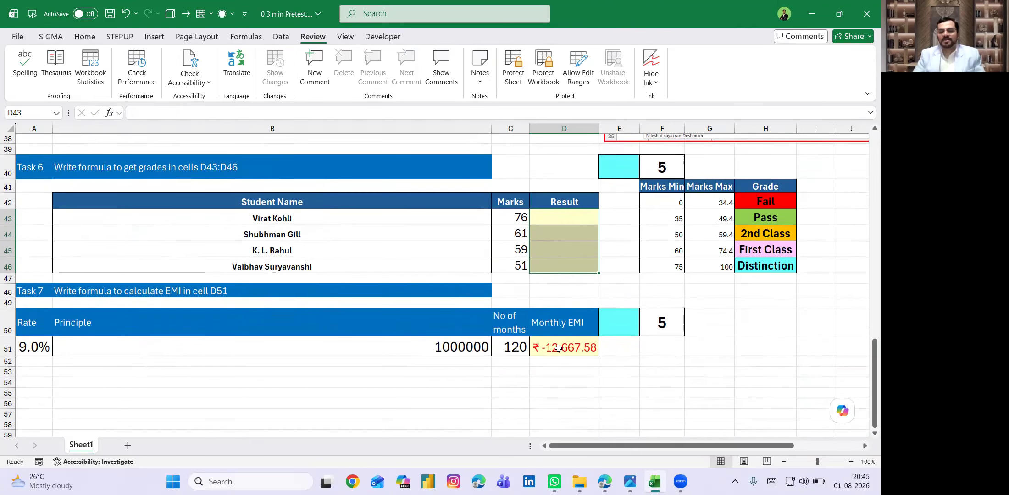
left_click(559, 348)
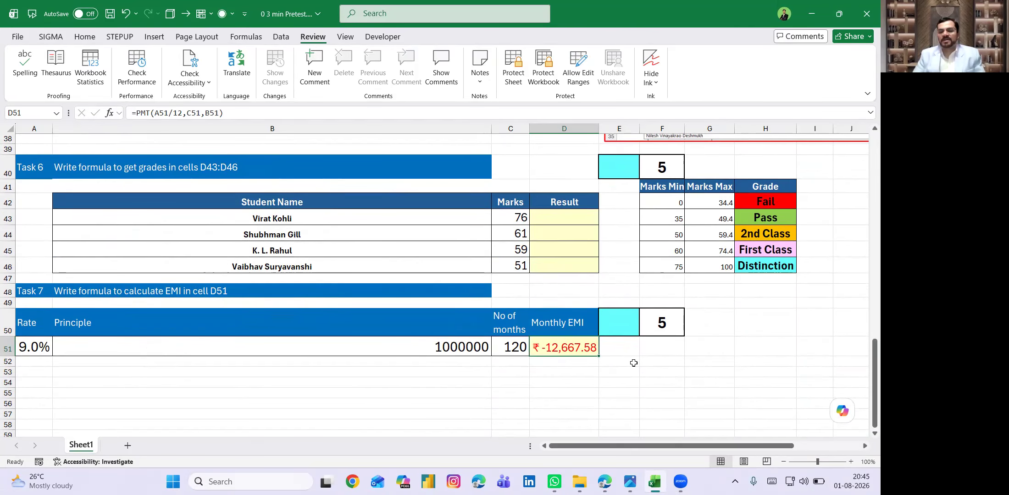
left_click(622, 320)
scroll(583, 238, "up", 12)
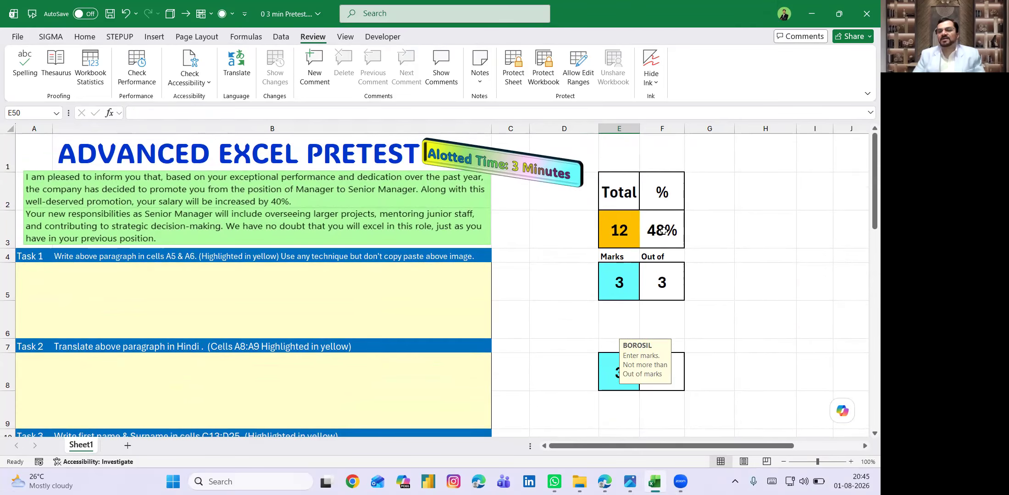
left_click(666, 230)
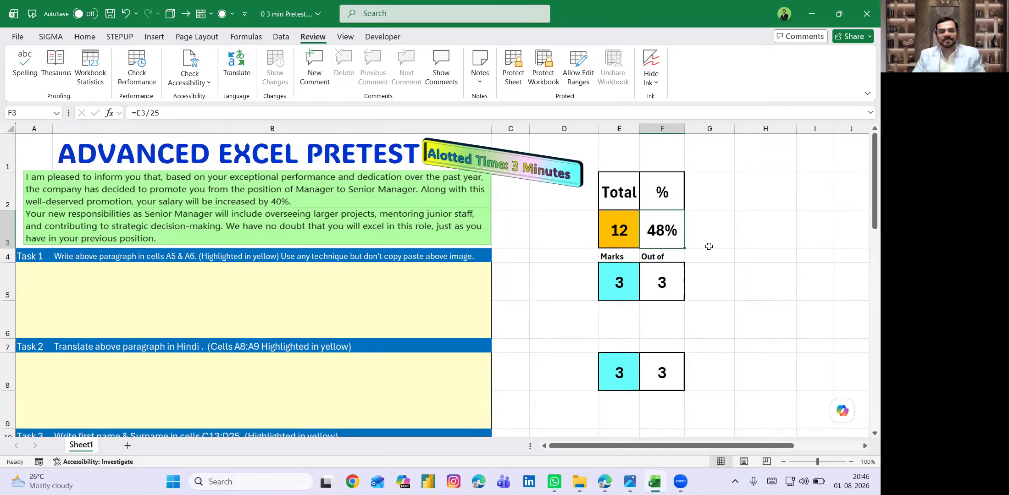
left_click(549, 279)
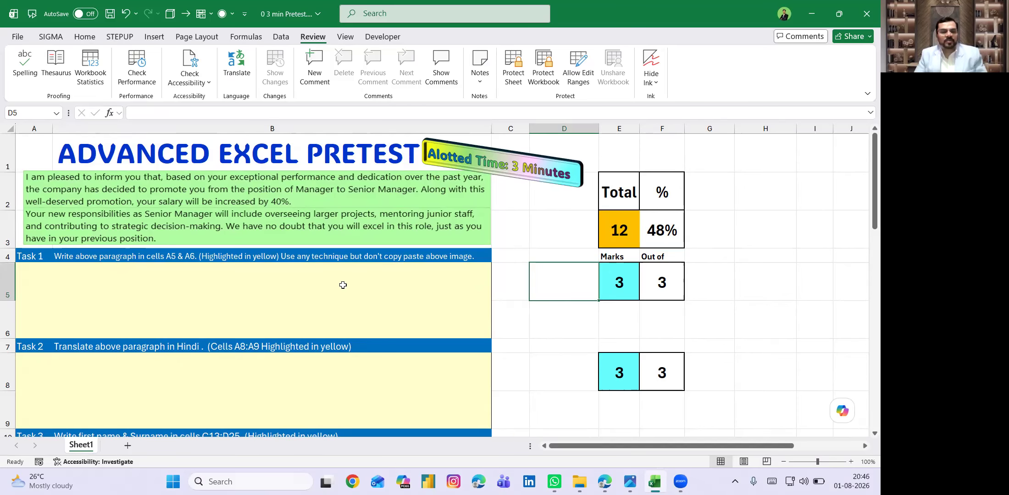
- Add the bold hint 'Window + H' in C5, then reselect the yellow answer cell A5
left_click(300, 276)
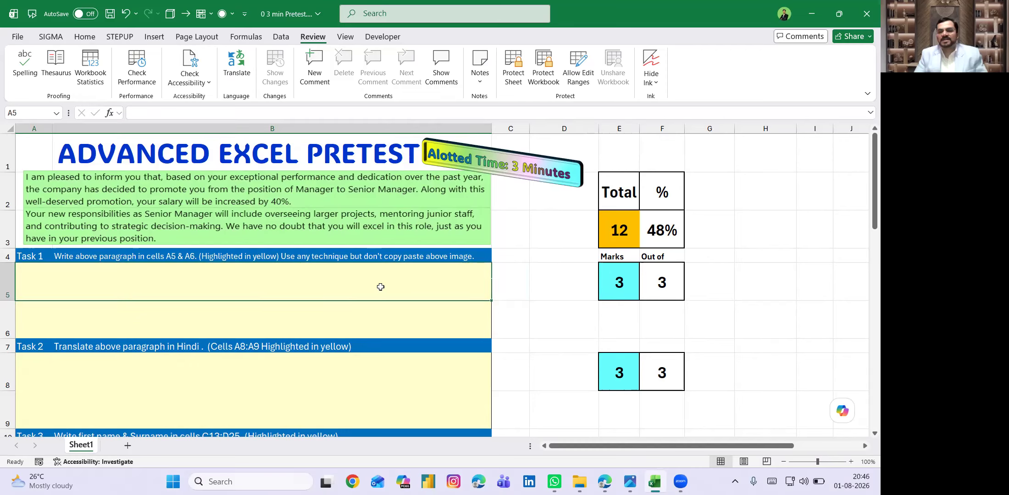
left_click(513, 282)
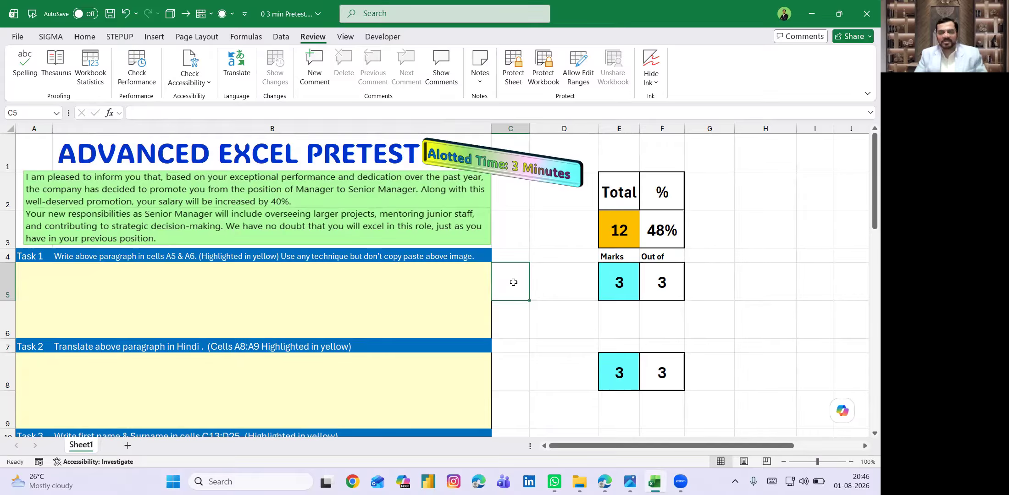
type("Wi")
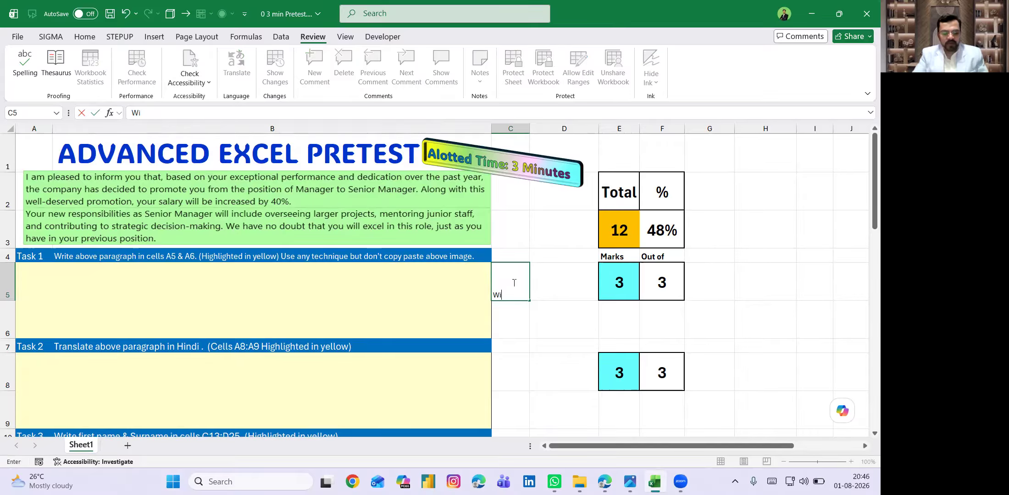
type("ndow +")
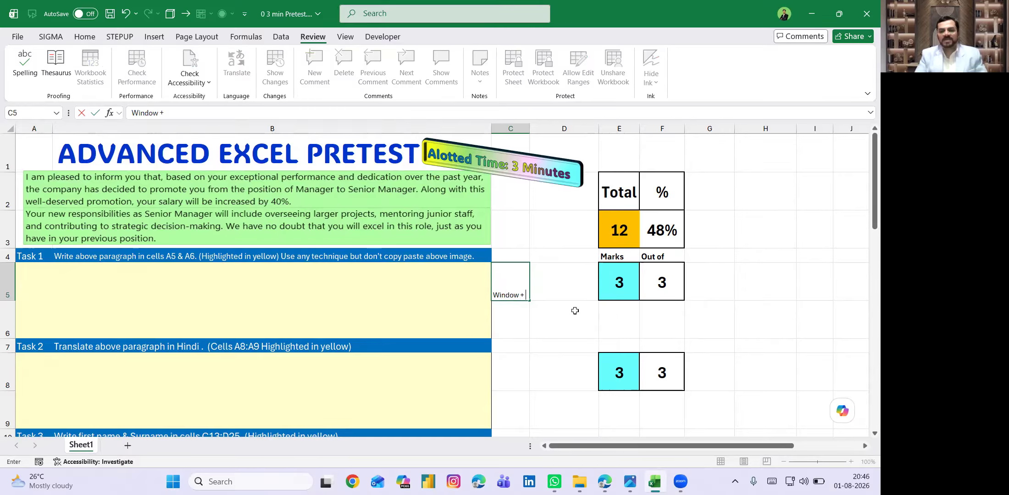
type(" H")
key("Return")
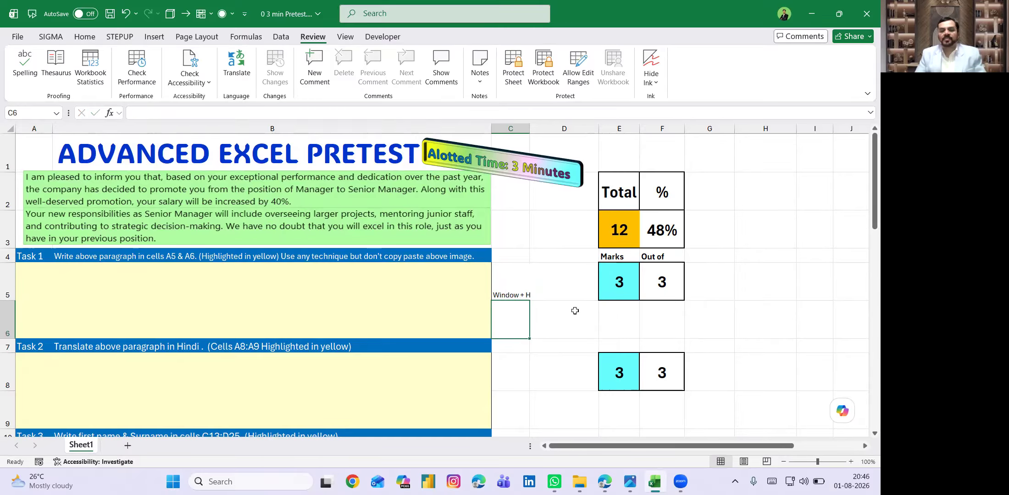
key("Up")
key("ctrl+b")
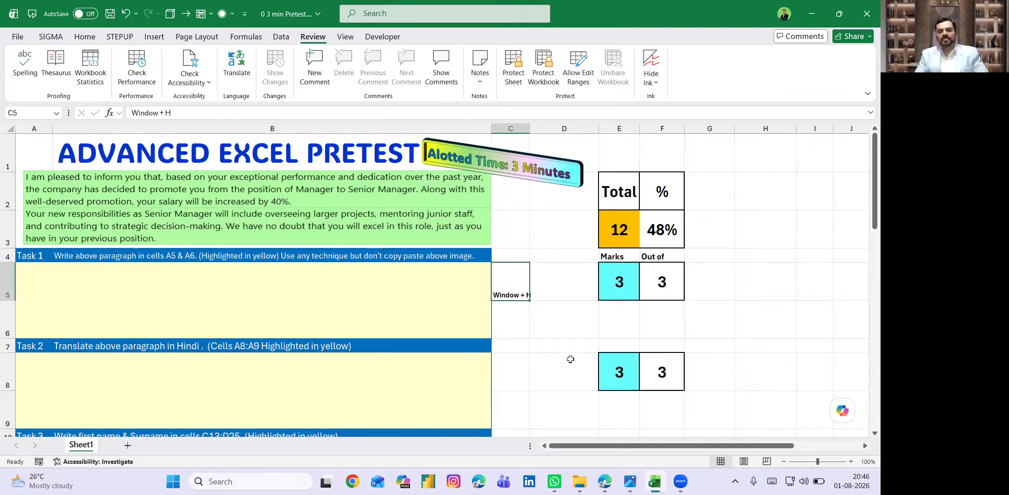
left_click(572, 333)
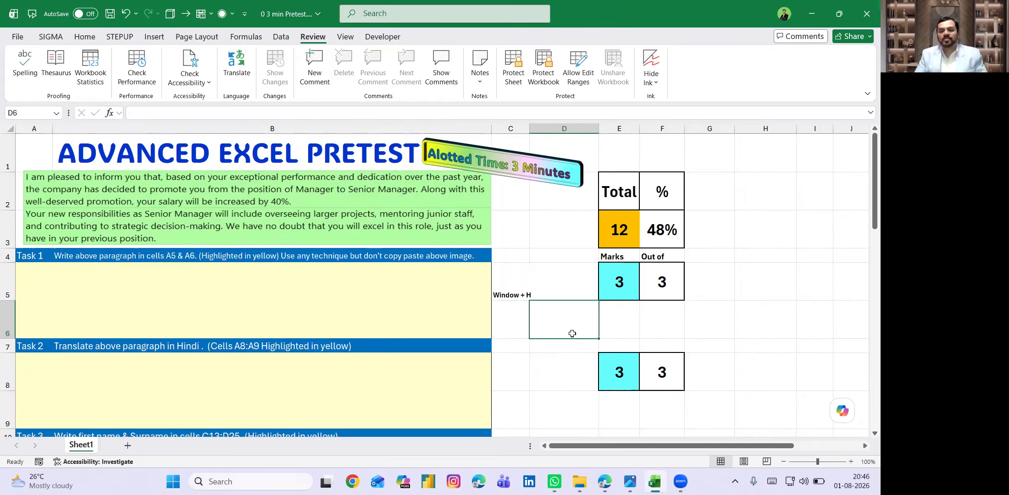
left_click(332, 278)
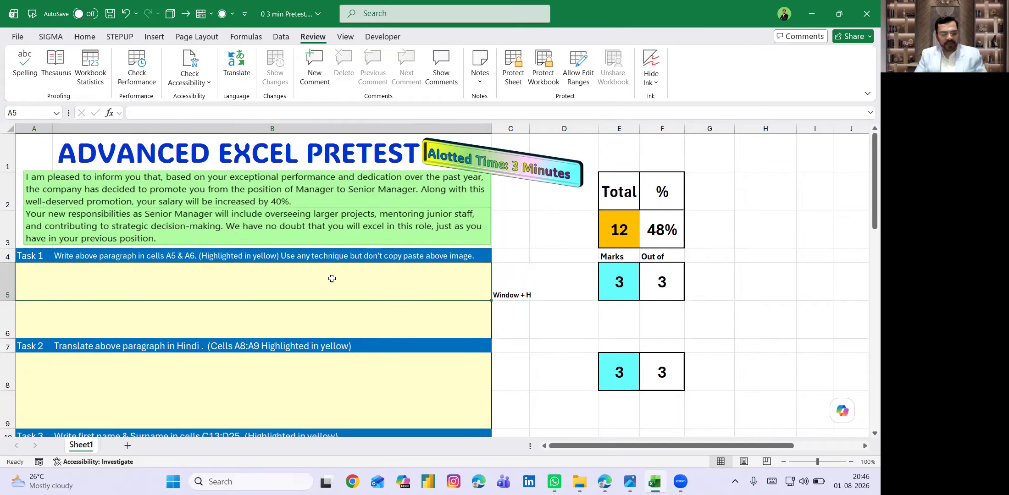
- Dictate the promotion paragraph with Win+H voice typing into A5 and A6, then close the voice panel
key("super+h")
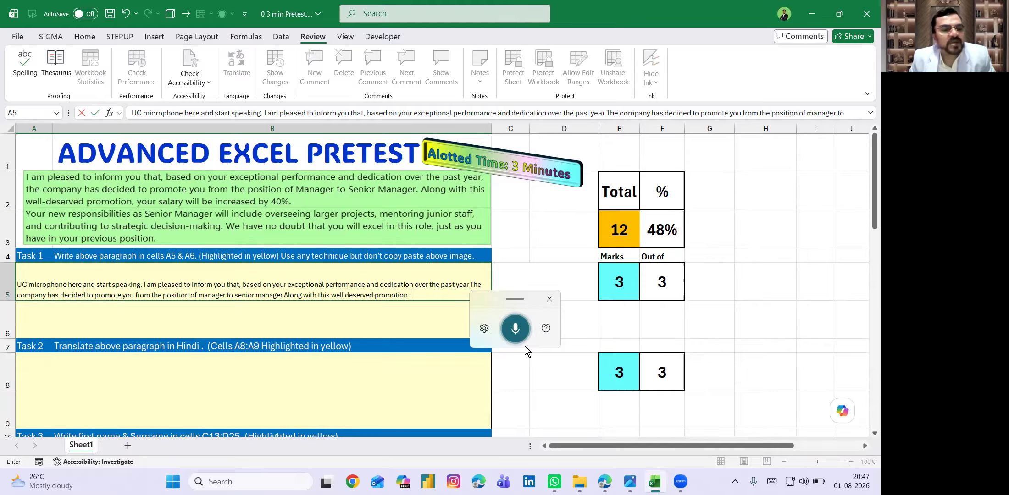
key("Return")
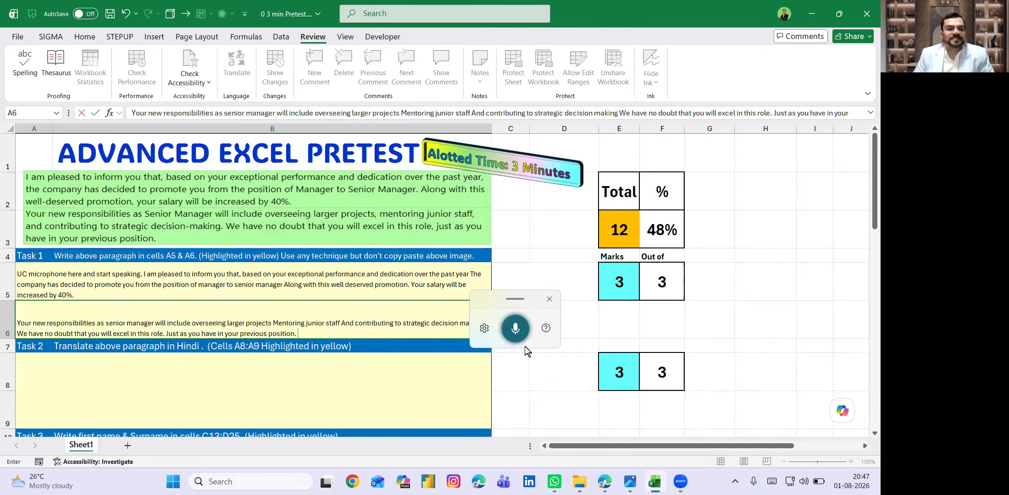
left_click(550, 299)
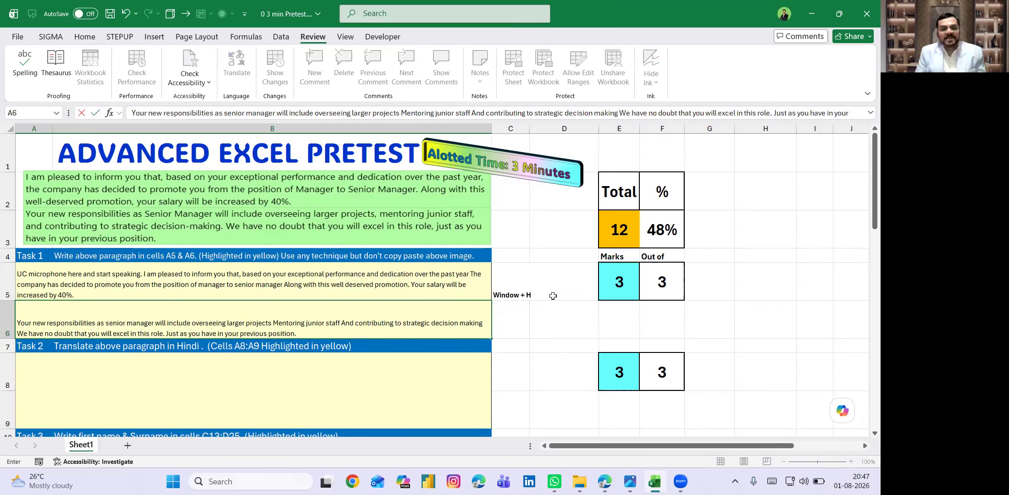
left_click(434, 285)
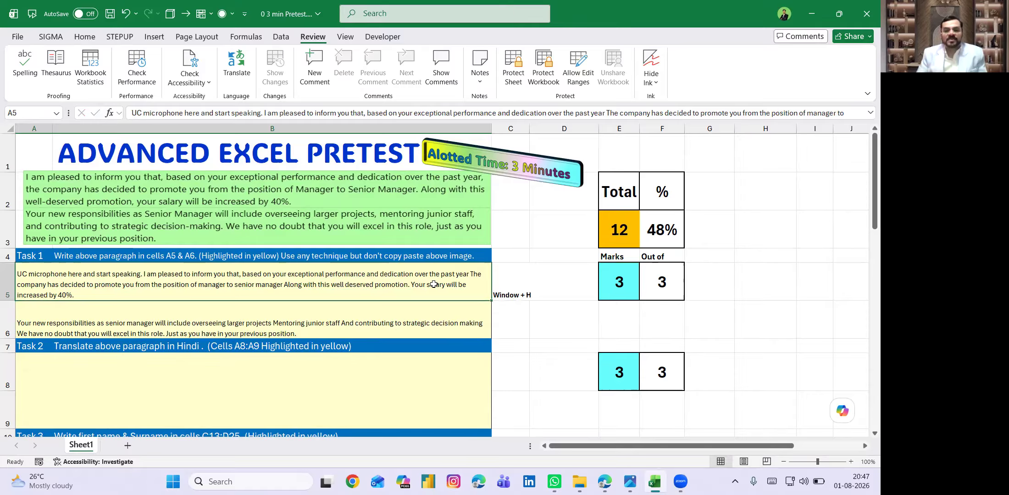
left_click(417, 364)
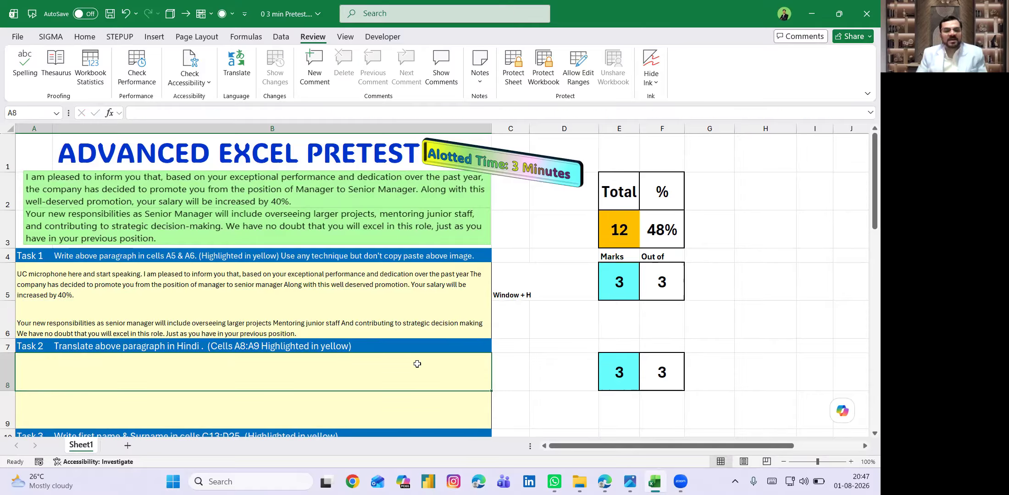
left_click(391, 283)
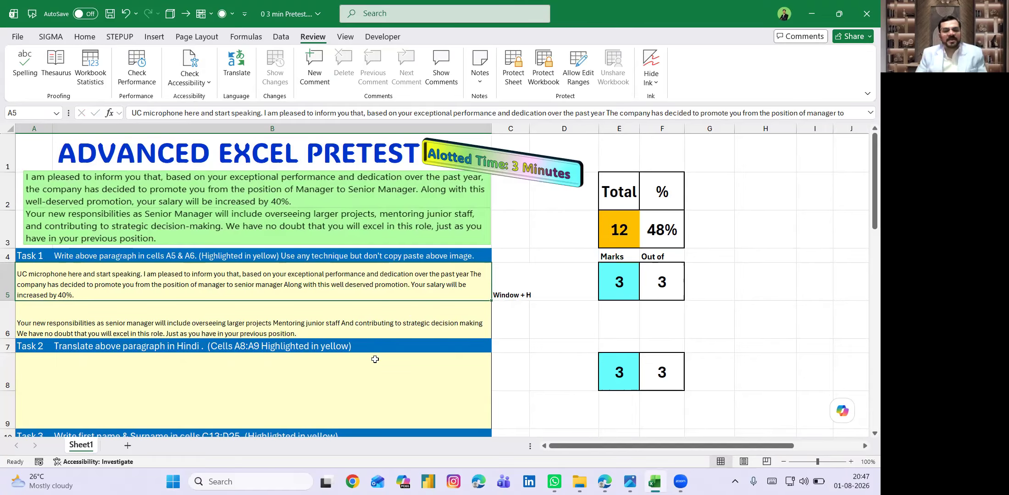
scroll(375, 363, "down", 1)
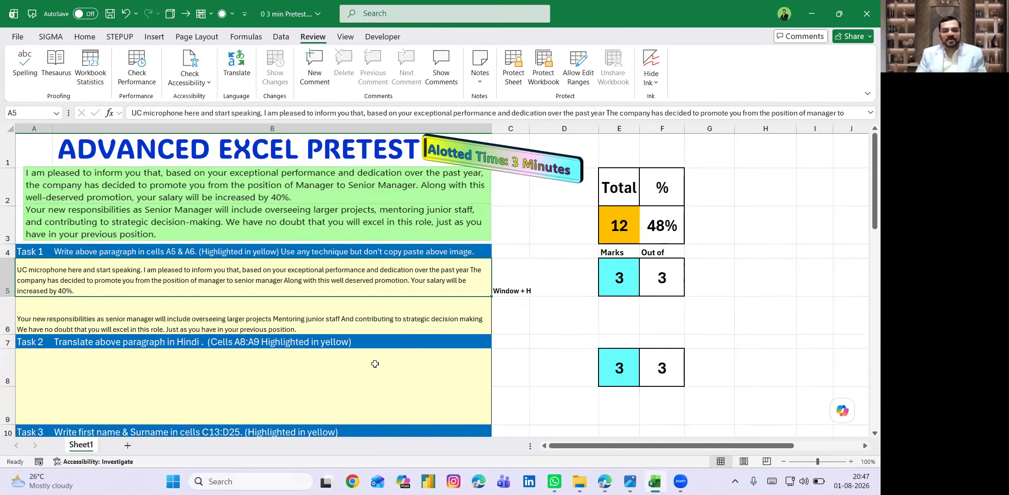
- Add the bold hint 'Alt R L' in cell C7
left_click(520, 345)
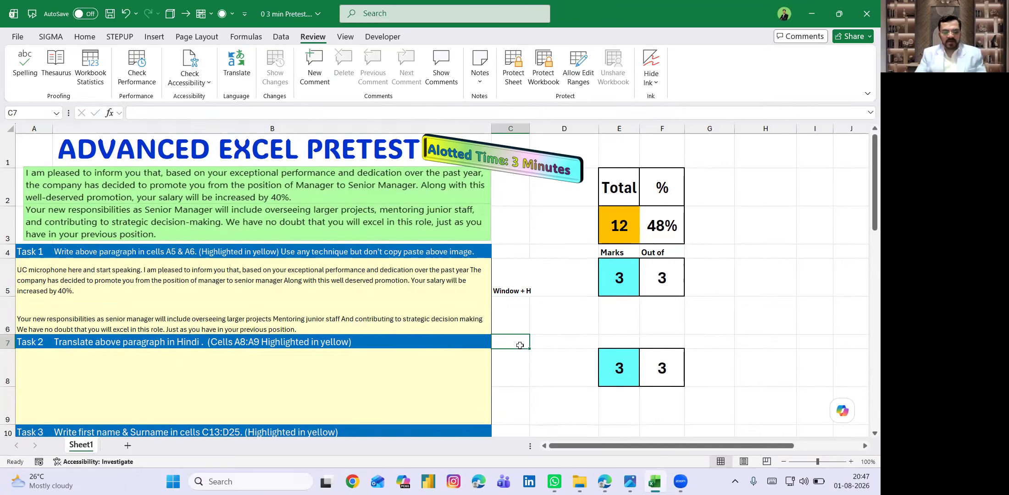
type("Alt")
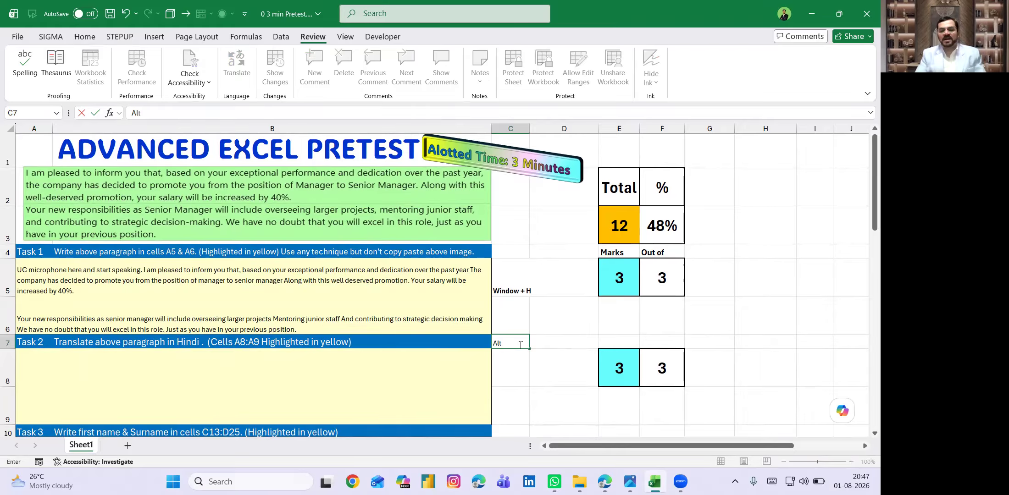
type(" R")
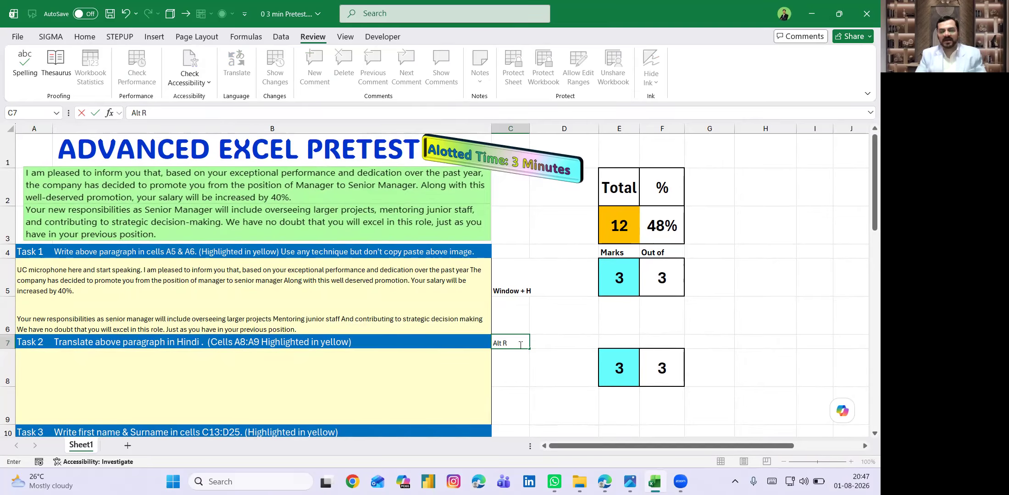
type(" L")
left_click(520, 344)
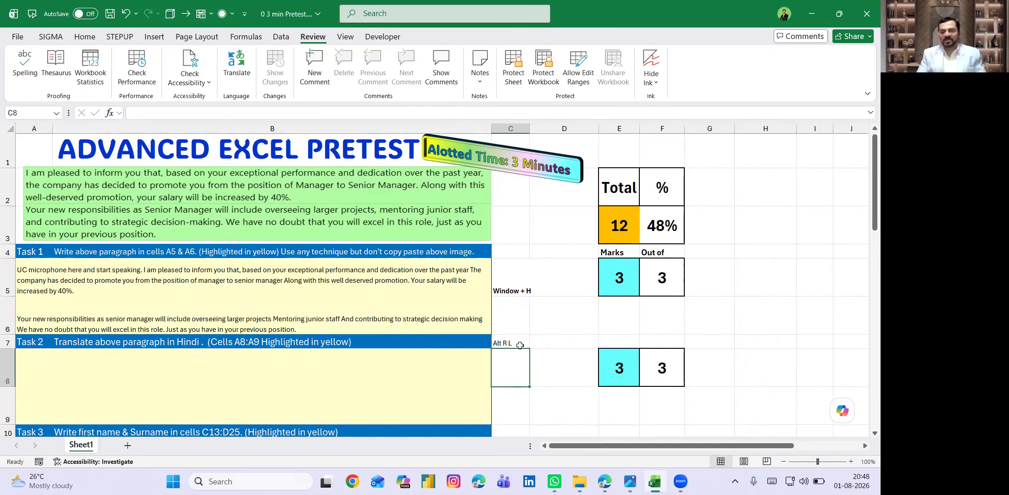
key("ctrl+b")
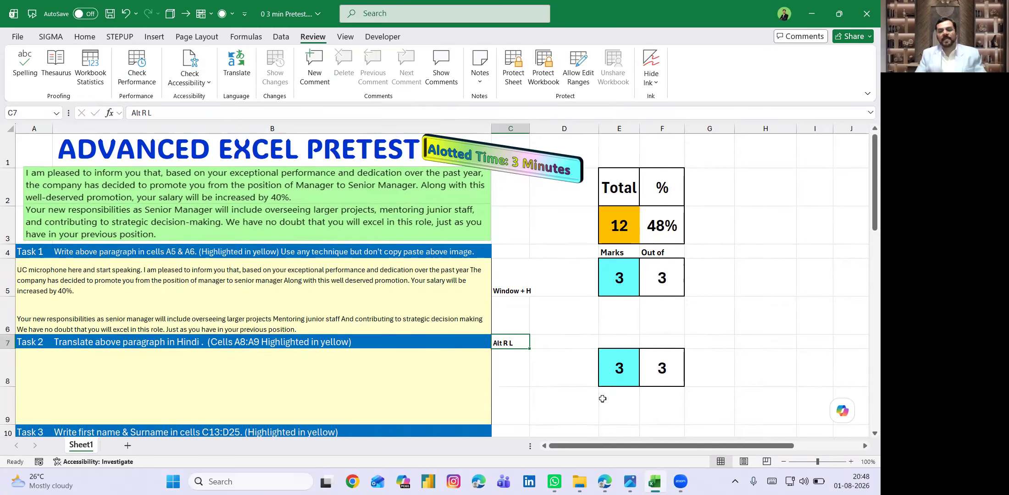
- Translate A5's paragraph into Hindi in the Translator pane and select the Hindi output
left_click(391, 277)
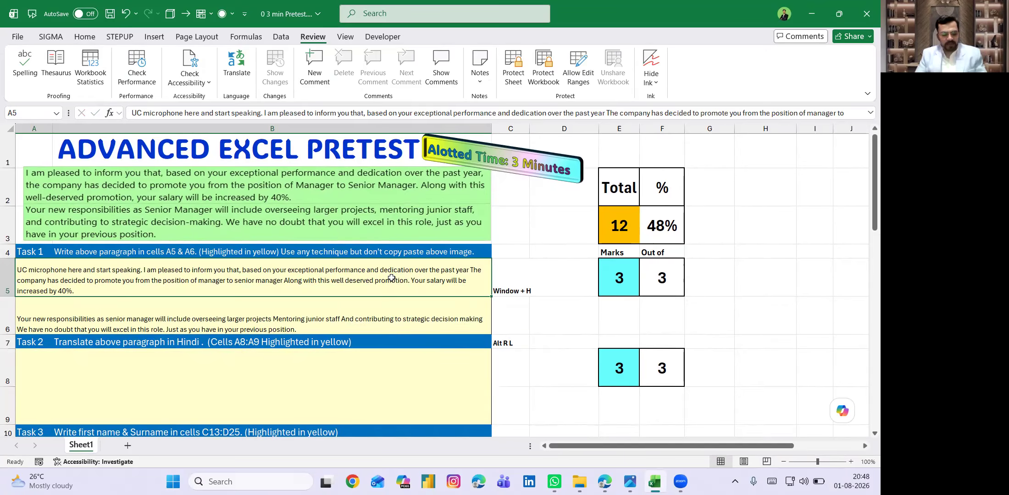
key("alt")
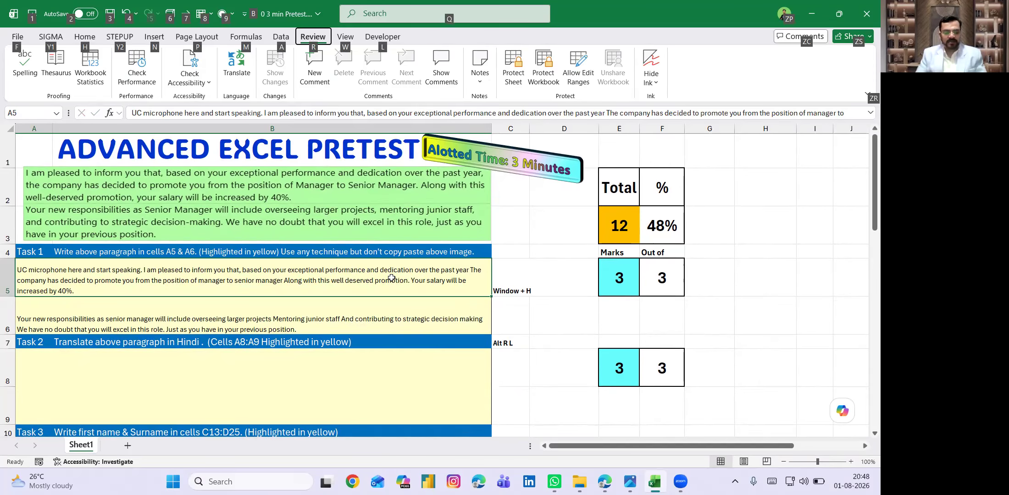
key("r")
key("l")
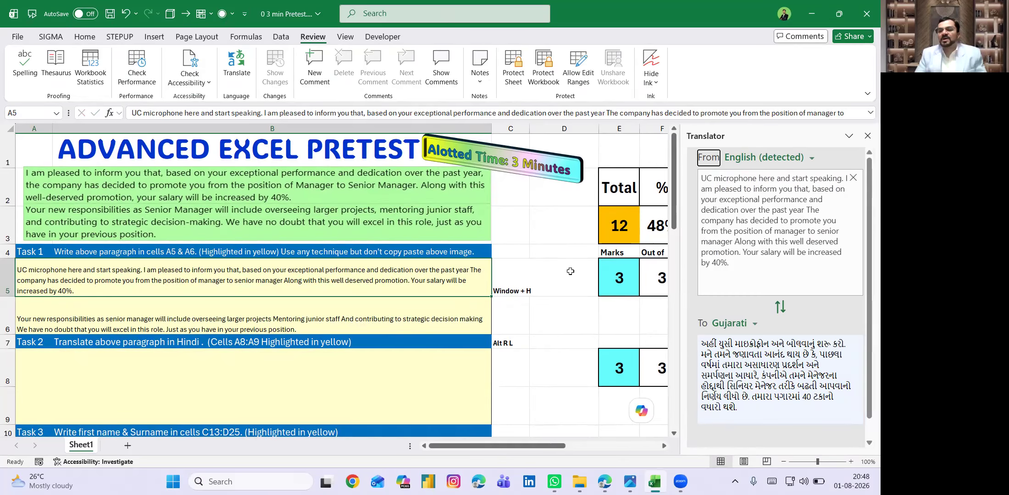
left_click(755, 325)
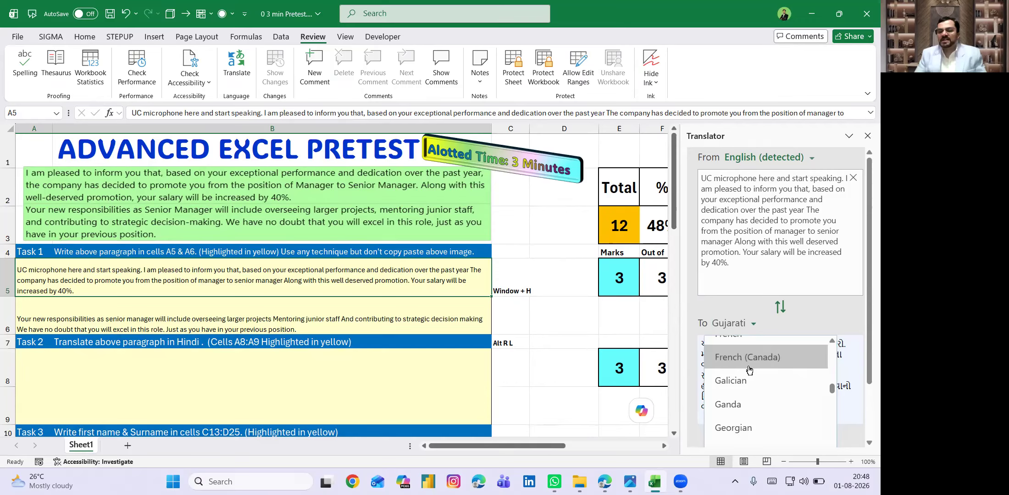
scroll(748, 369, "up", 3)
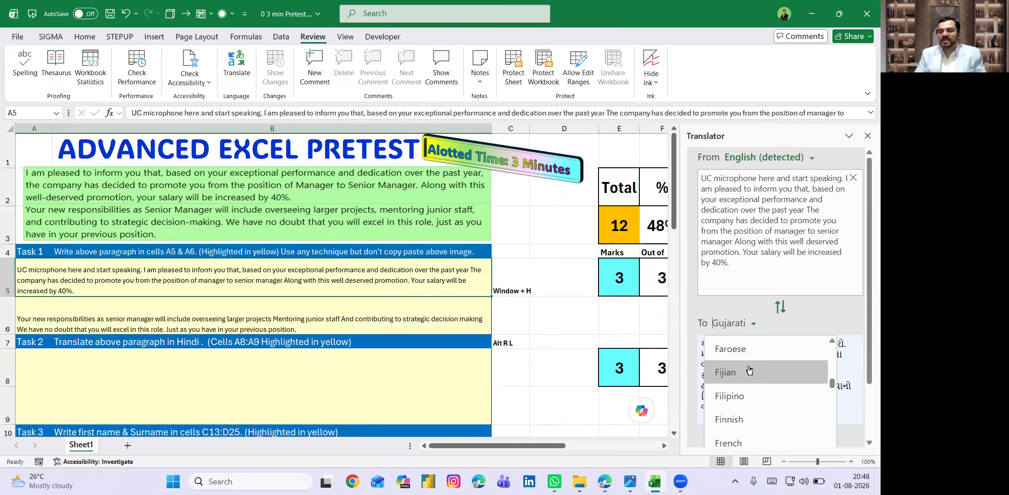
scroll(748, 369, "down", 5)
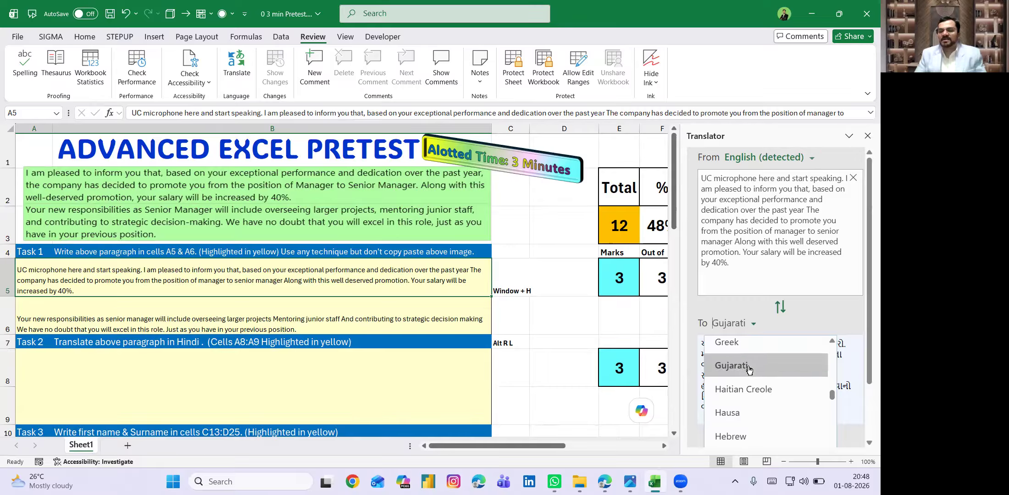
scroll(749, 370, "down", 1)
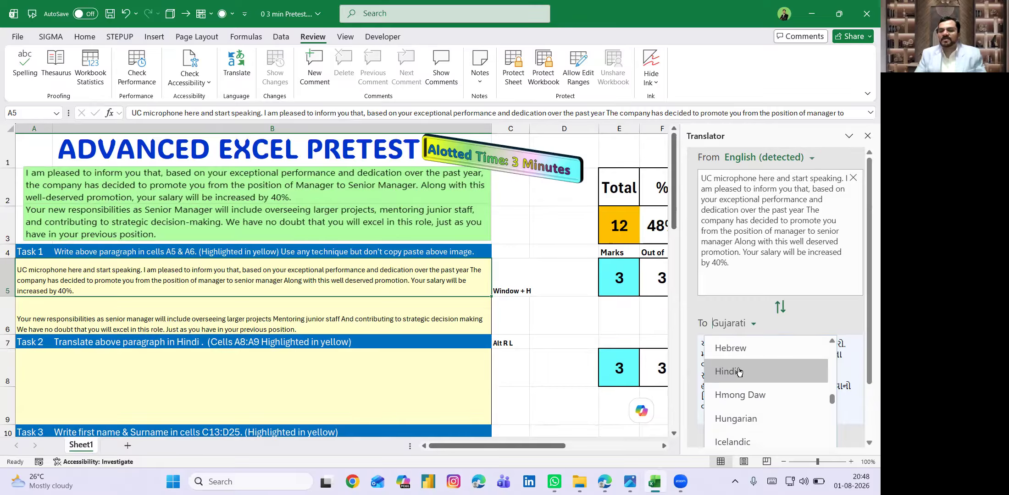
left_click(738, 371)
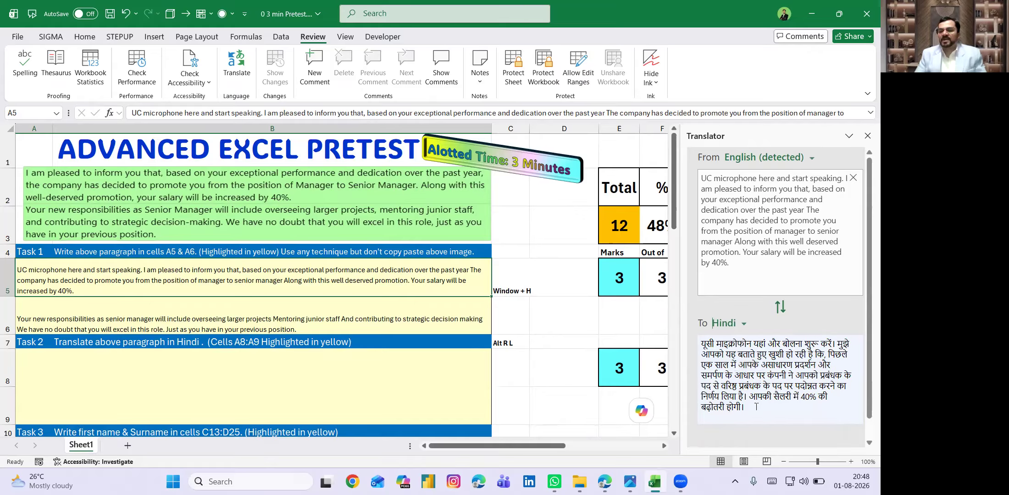
left_click_drag(756, 406, 700, 343)
key("ctrl+c")
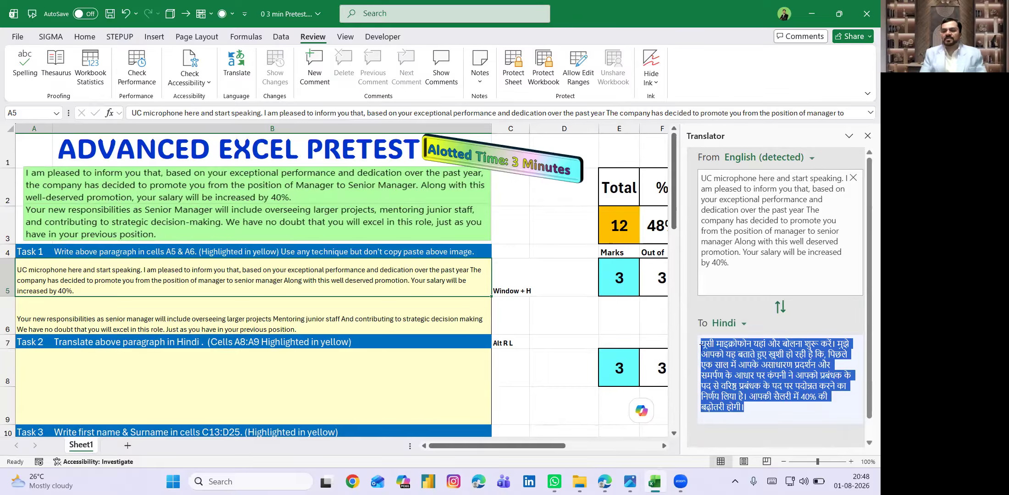
- Paste the first paragraph's Hindi translation into cell A8
double_click(342, 365)
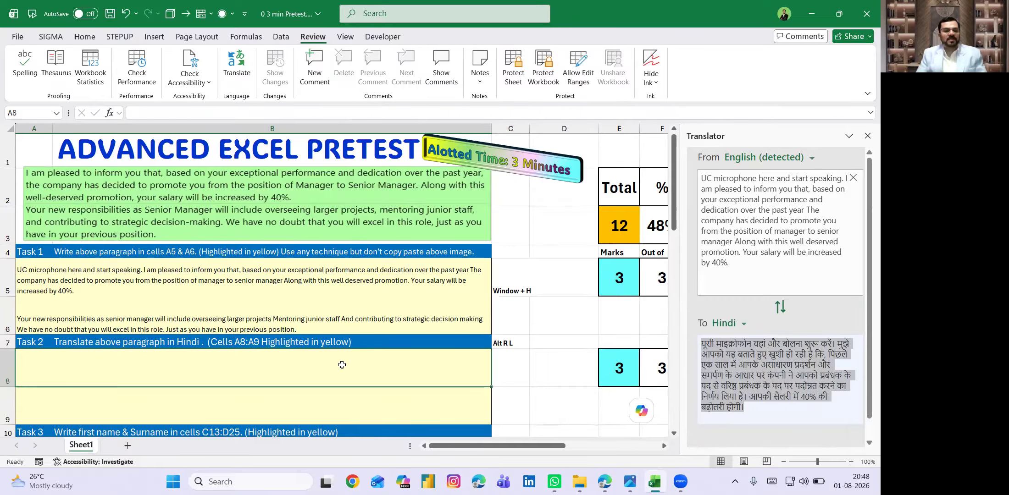
key("ctrl+v")
key("Return")
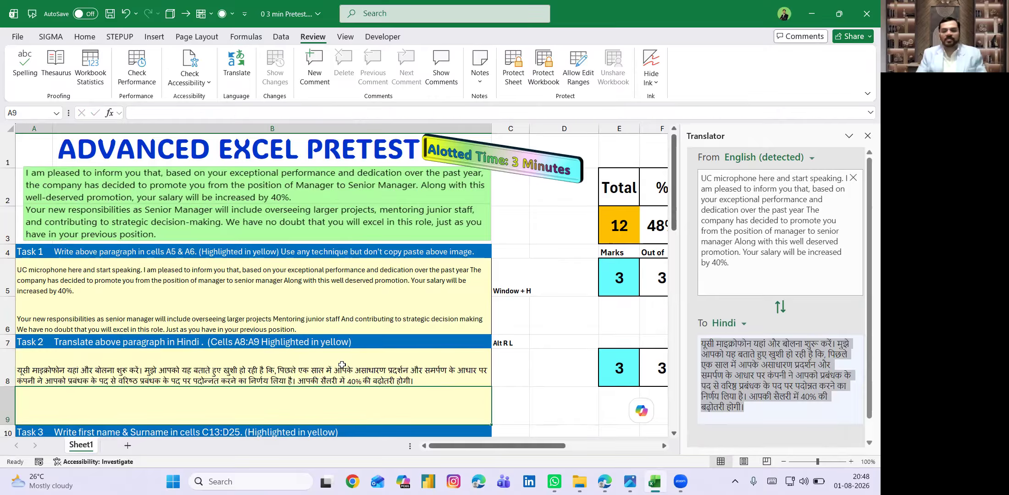
- Copy A6's Hindi translation into A9, then scroll down to the Task 3 table
left_click(415, 311)
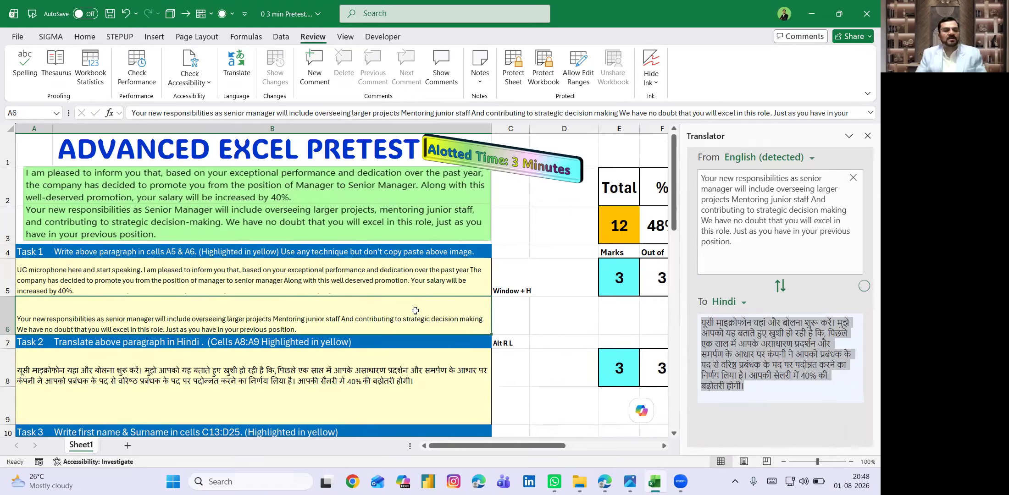
left_click_drag(726, 387, 696, 324)
key("ctrl+c")
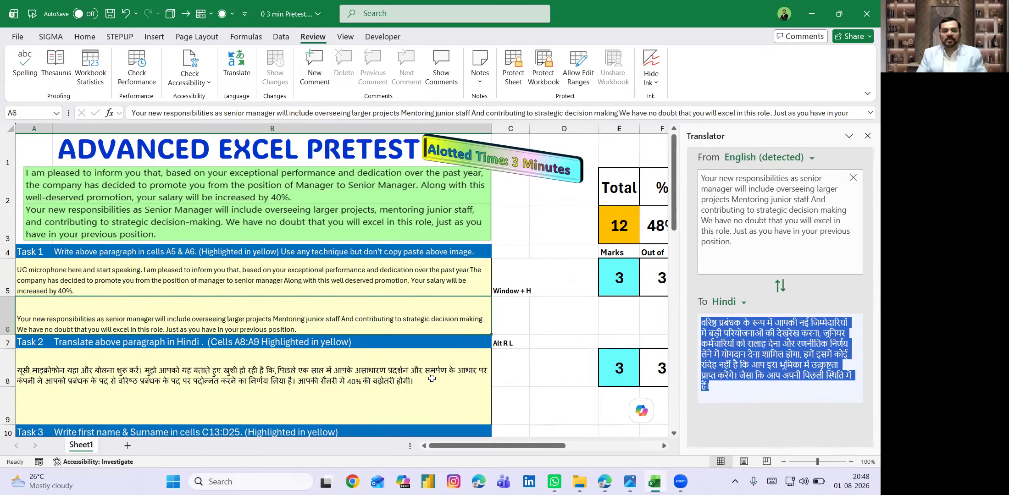
left_click(424, 400)
key("ctrl+v")
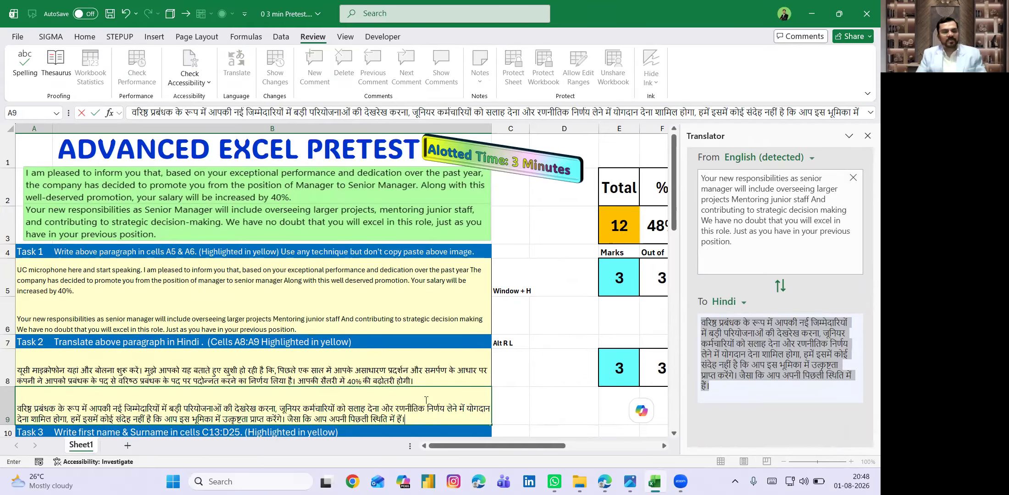
key("Return")
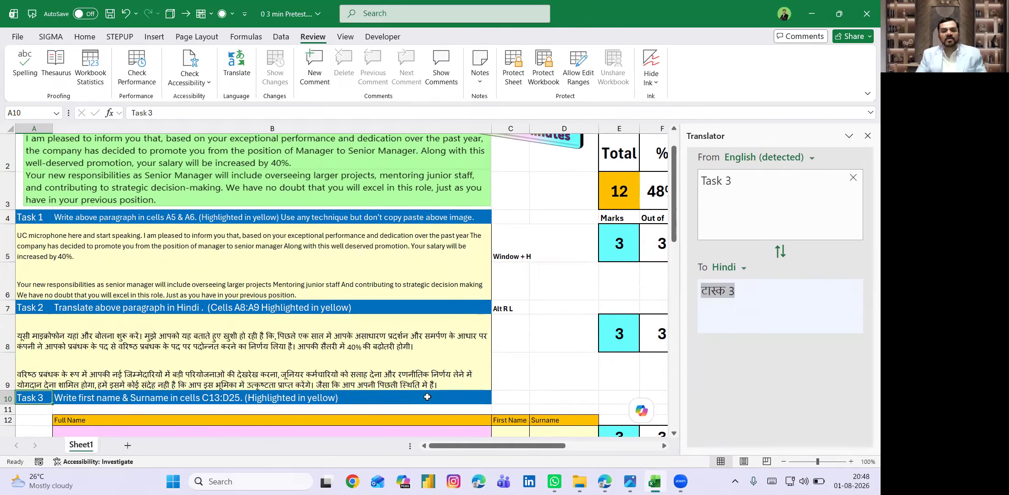
scroll(443, 378, "down", 3)
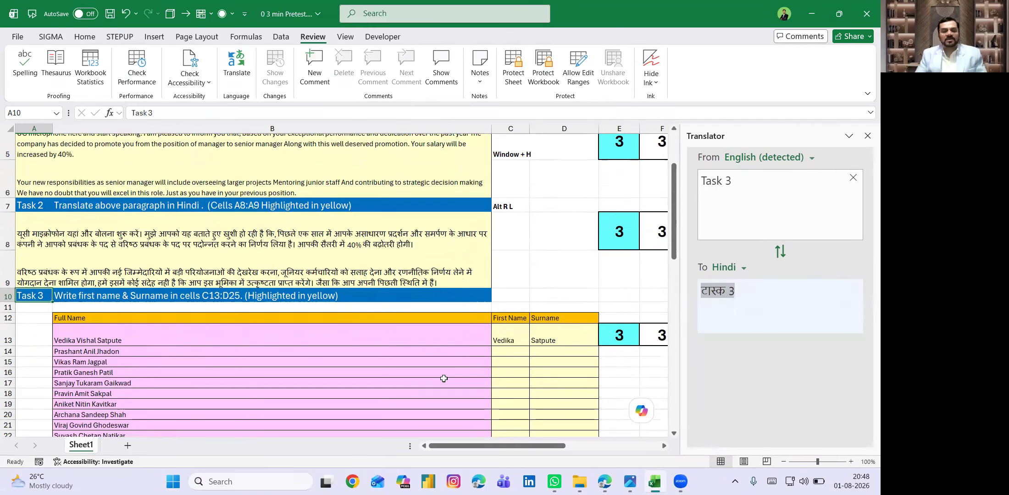
- Add the hint 'CTRL + E' in cell D10 beside the Task 3 heading
left_click(552, 289)
type("CTR")
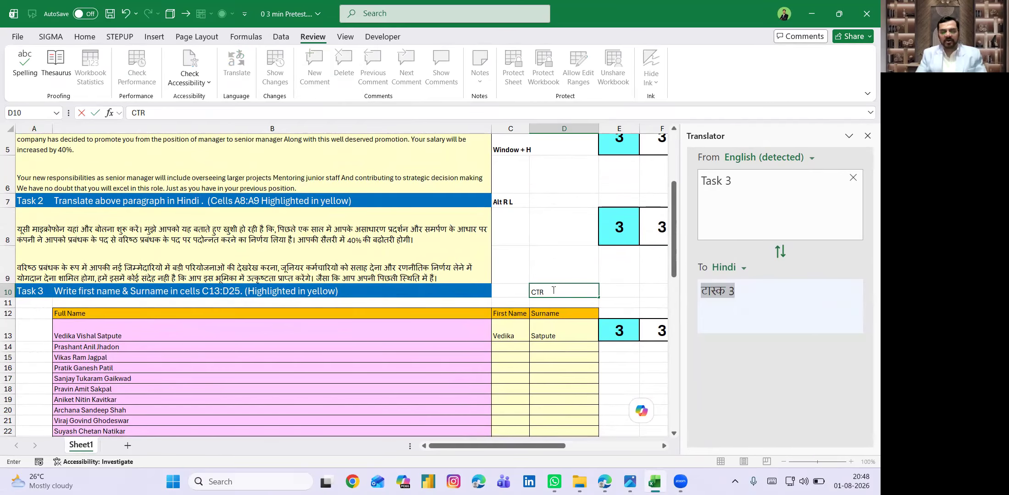
type("L + E")
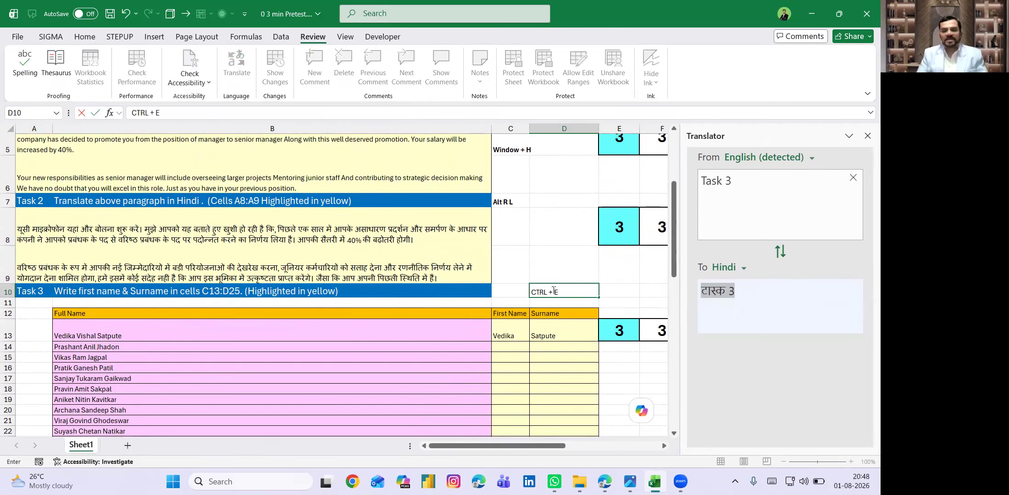
left_click(542, 332)
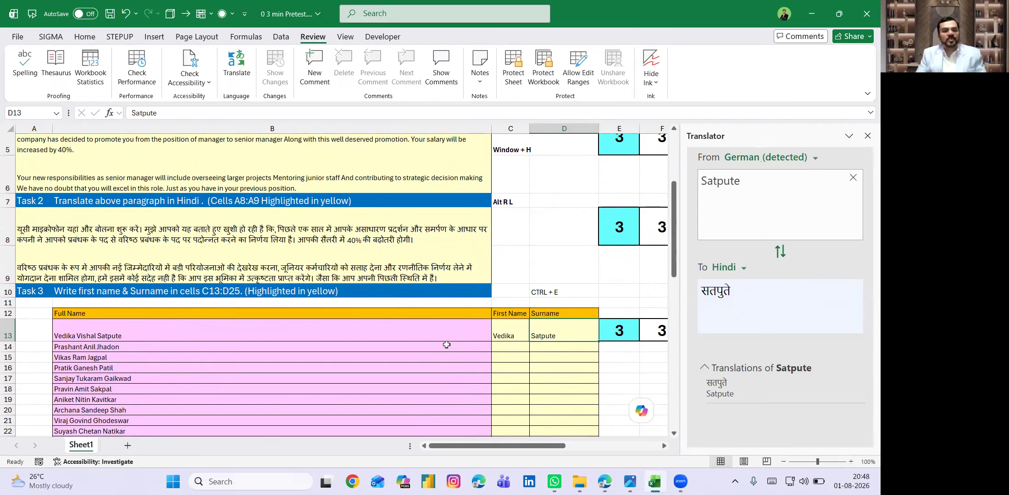
scroll(445, 351, "down", 1)
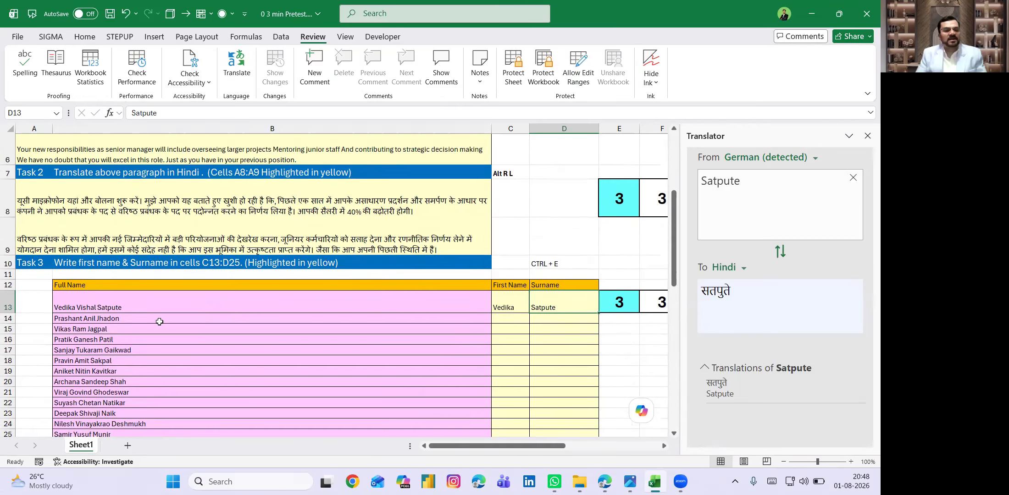
left_click(70, 318)
double_click(71, 317)
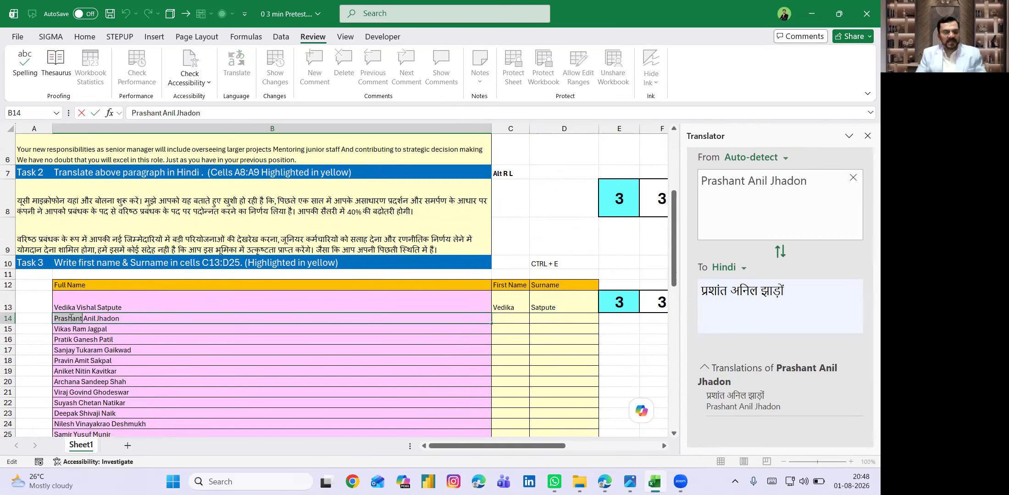
key("ctrl+c")
left_click(507, 319)
key("ctrl+v")
key("Return")
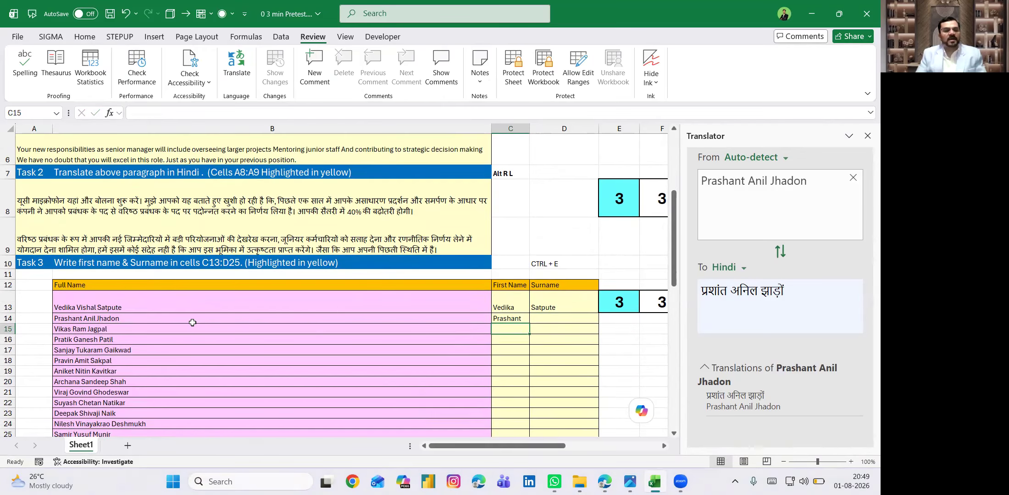
double_click(108, 318)
double_click(108, 318)
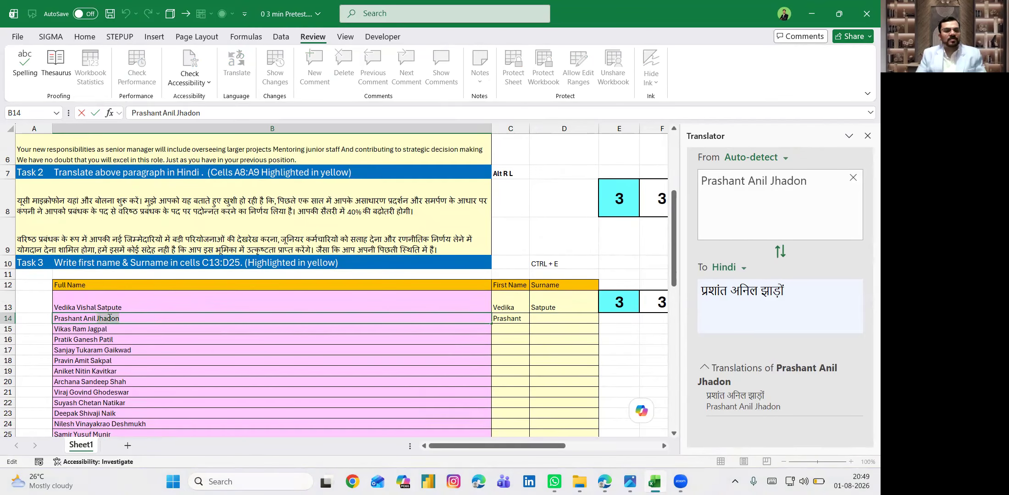
key("Return")
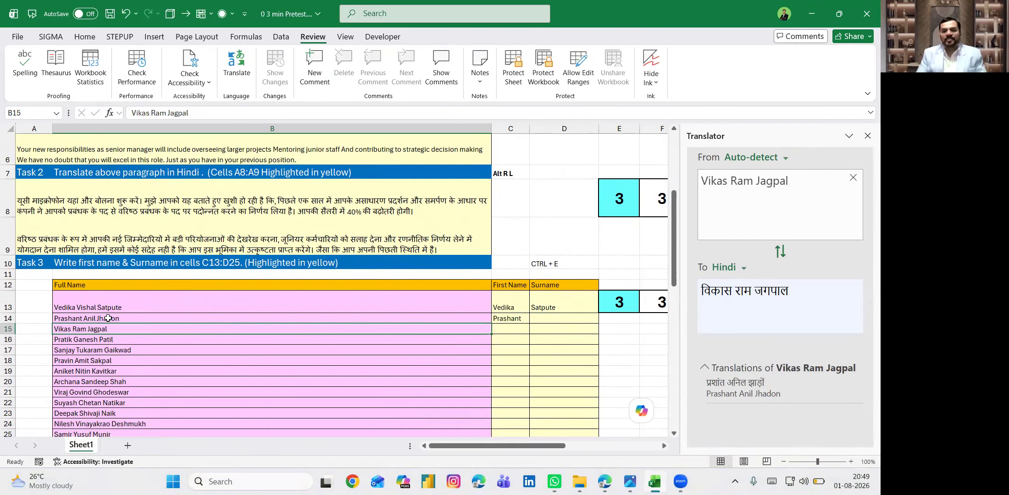
double_click(542, 319)
key("ctrl+v")
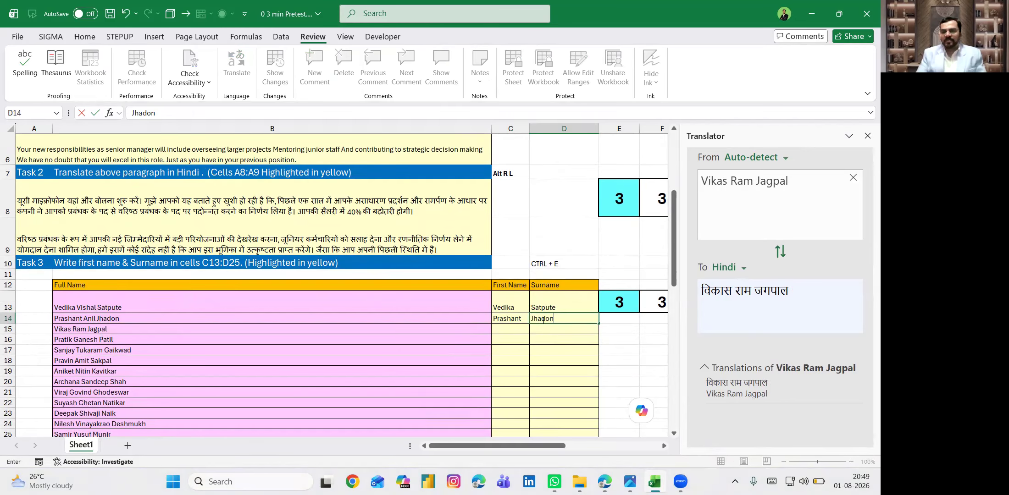
key("Return")
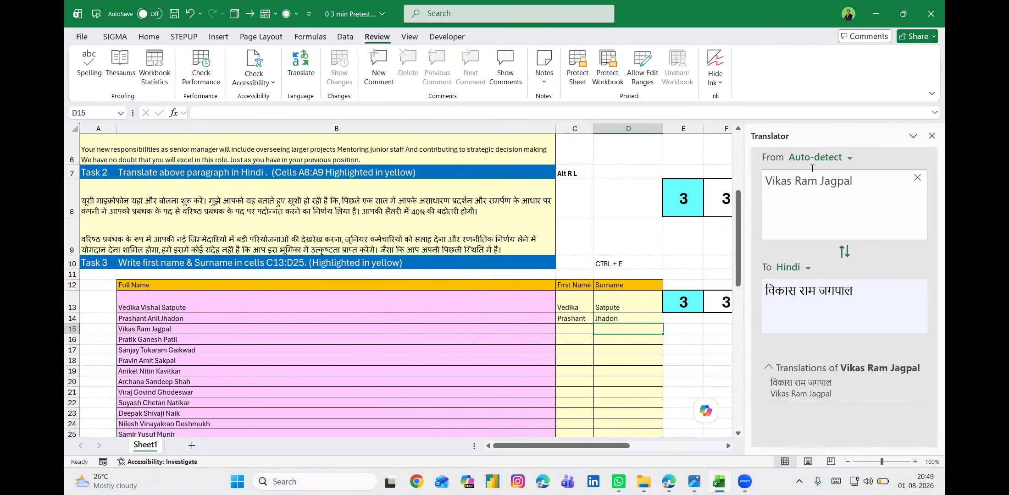
- Close the Translator pane and Flash Fill first names and surnames down columns C and D
left_click(931, 136)
left_click(572, 316)
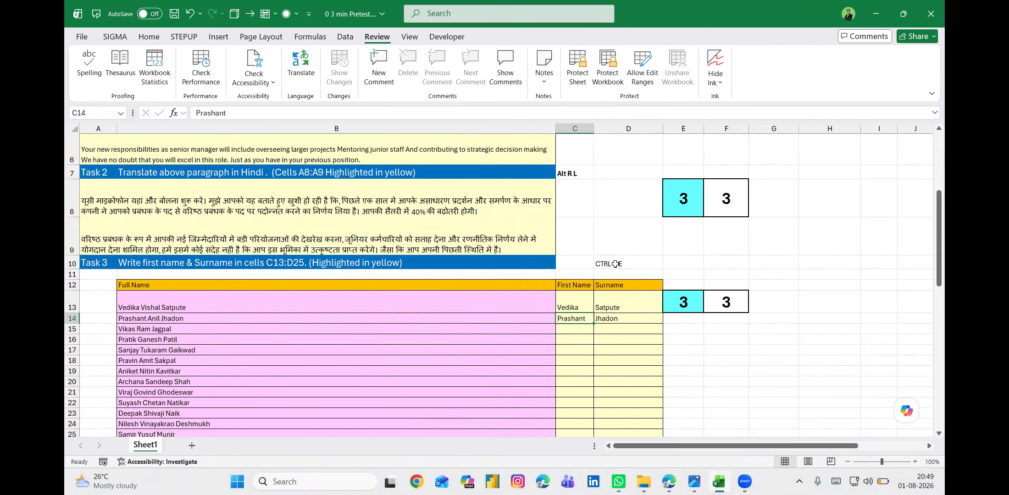
key("ctrl+e")
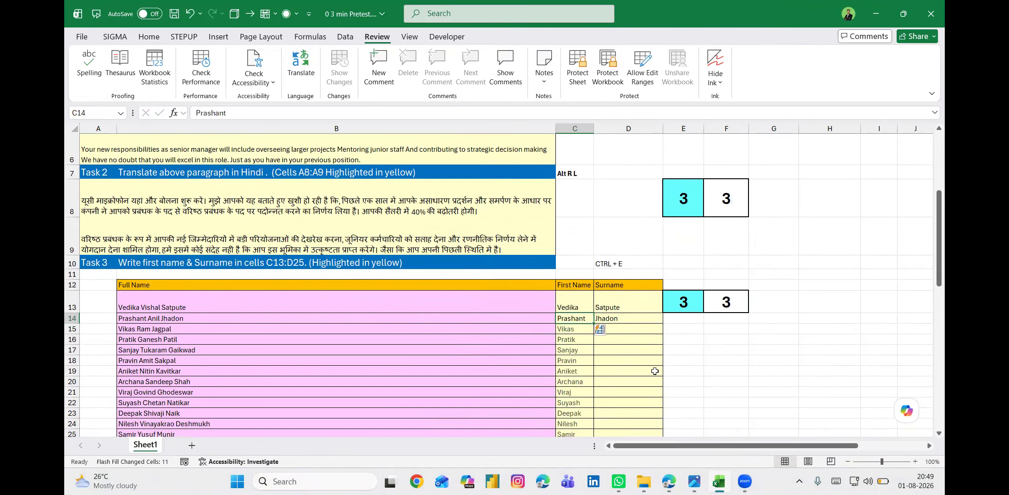
scroll(640, 353, "down", 1)
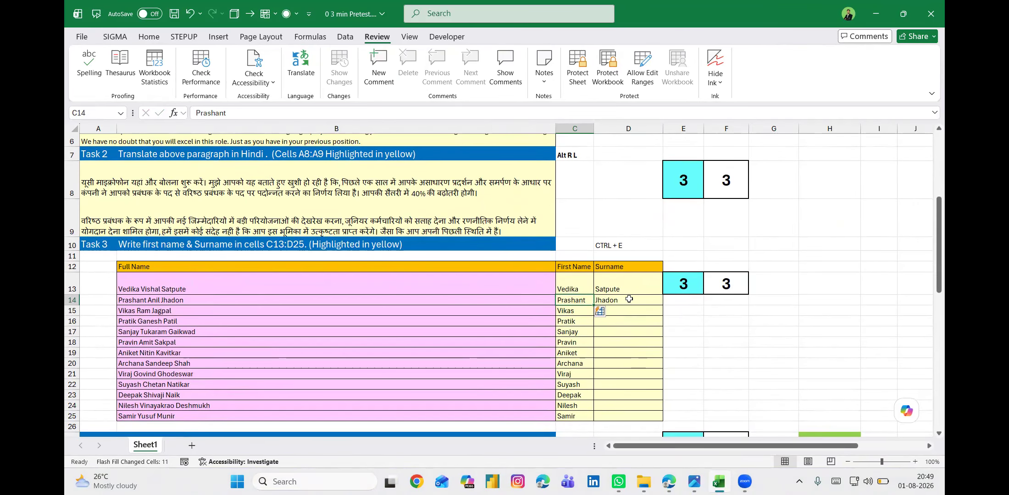
key("Right")
key("ctrl+e")
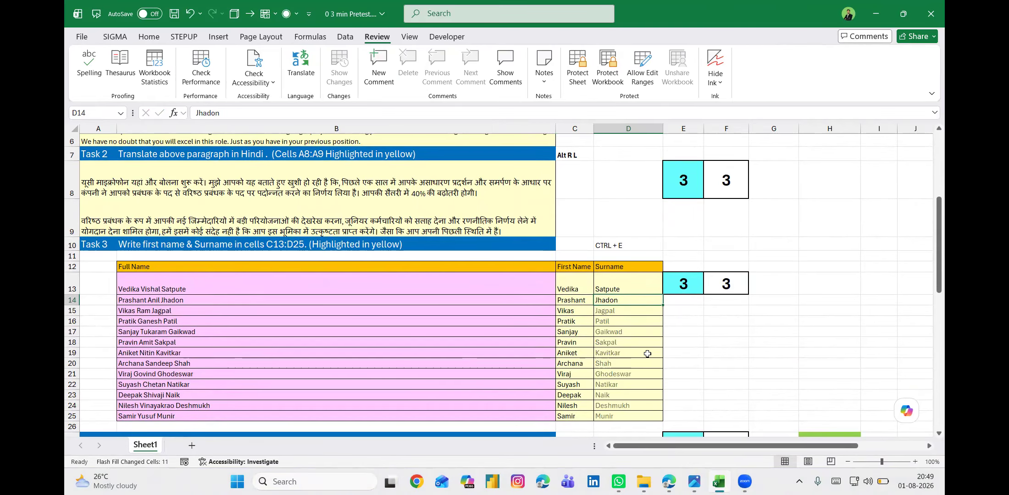
scroll(666, 353, "down", 1)
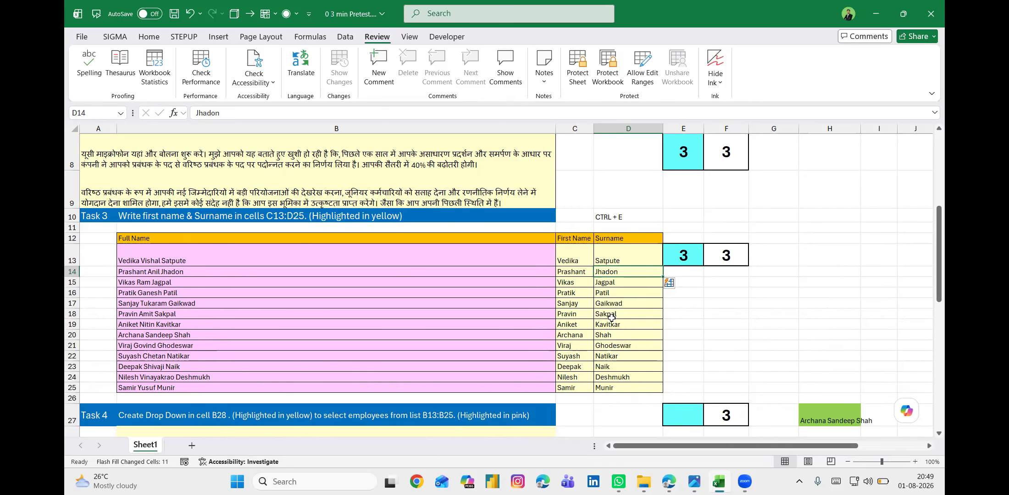
scroll(611, 318, "up", 3)
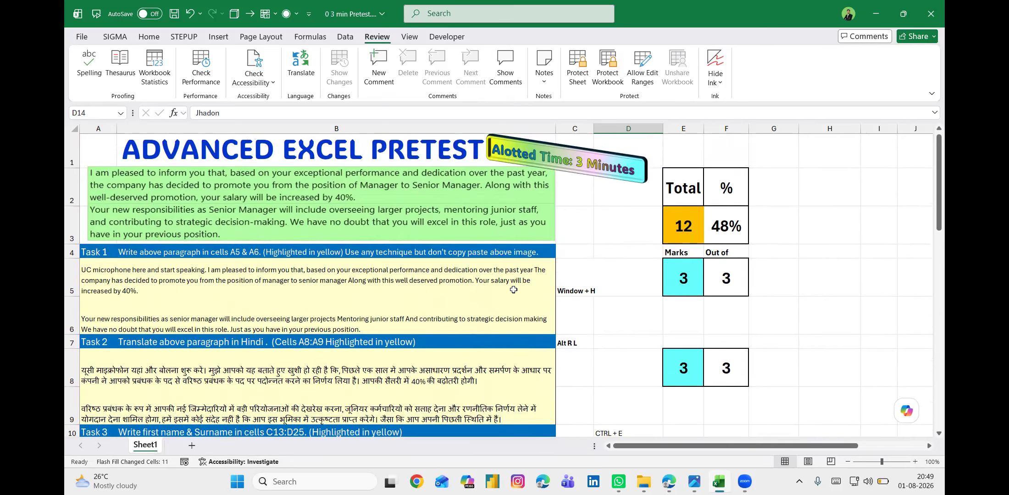
scroll(513, 290, "down", 2)
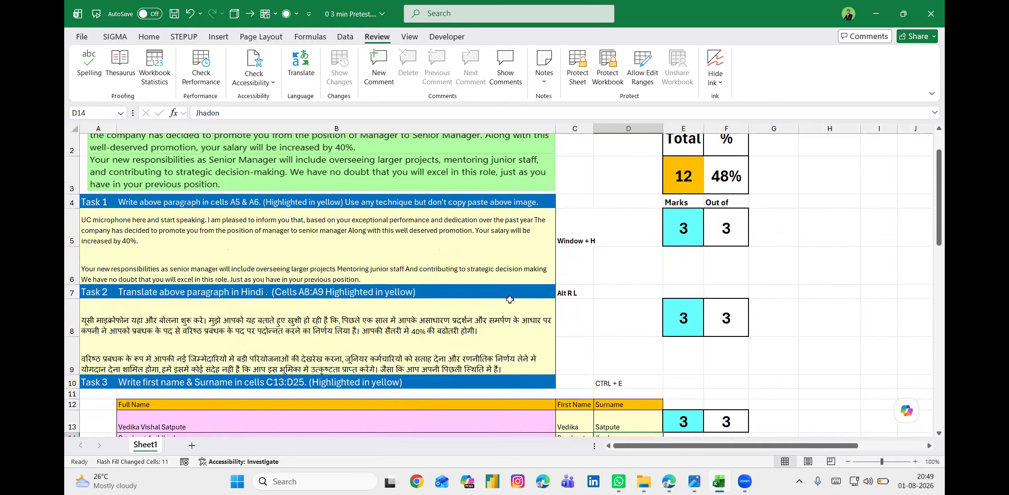
scroll(506, 323, "down", 3)
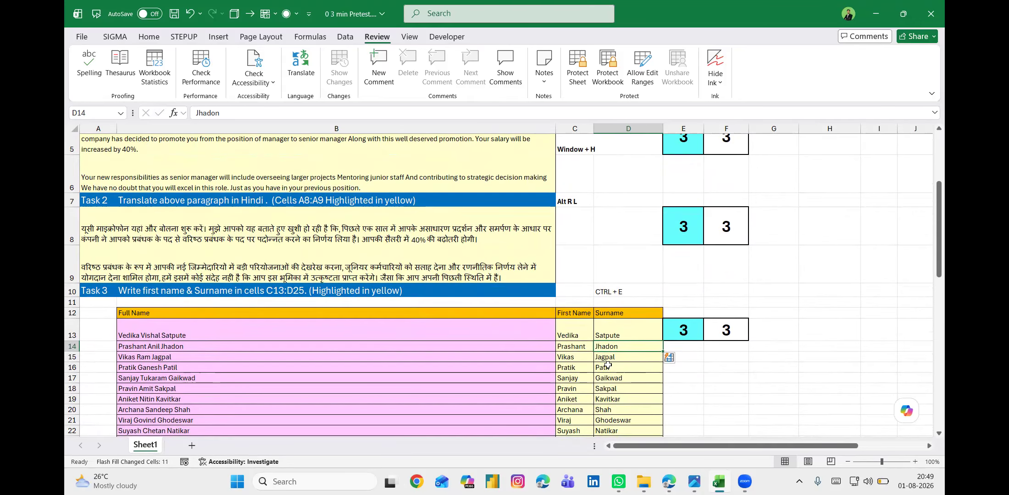
scroll(607, 365, "down", 6)
scroll(607, 365, "up", 11)
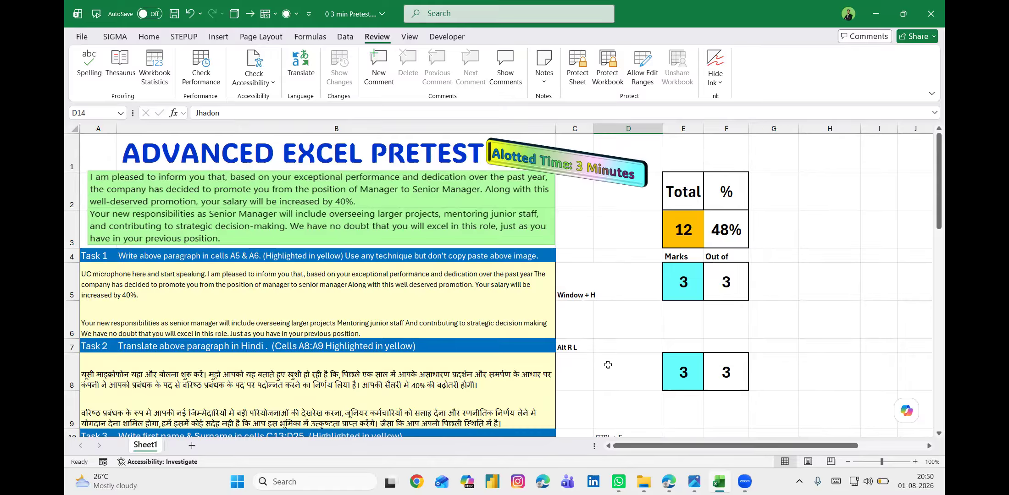
left_click(582, 292)
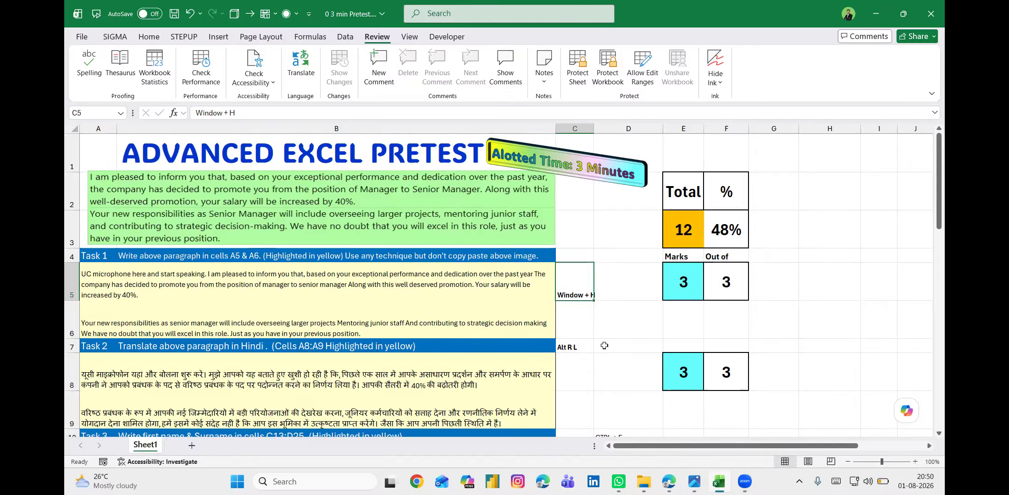
left_click(582, 325)
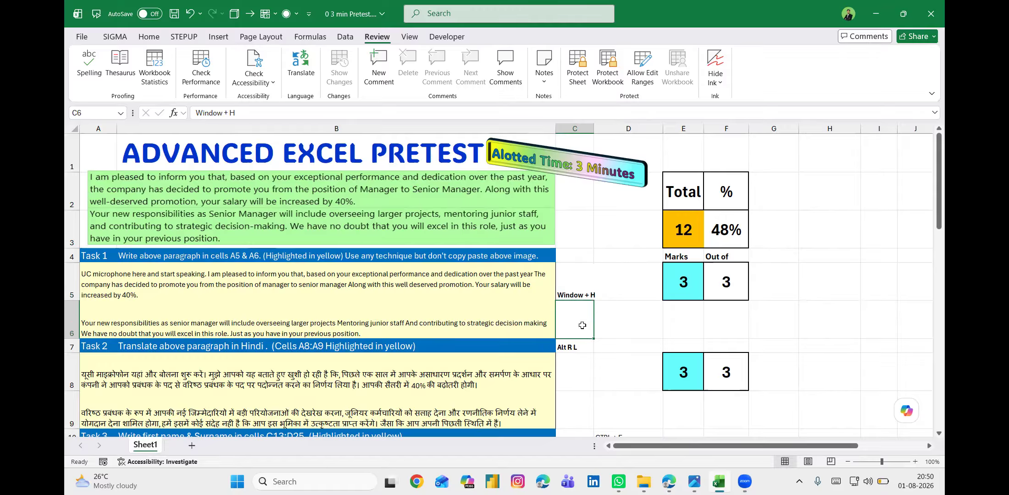